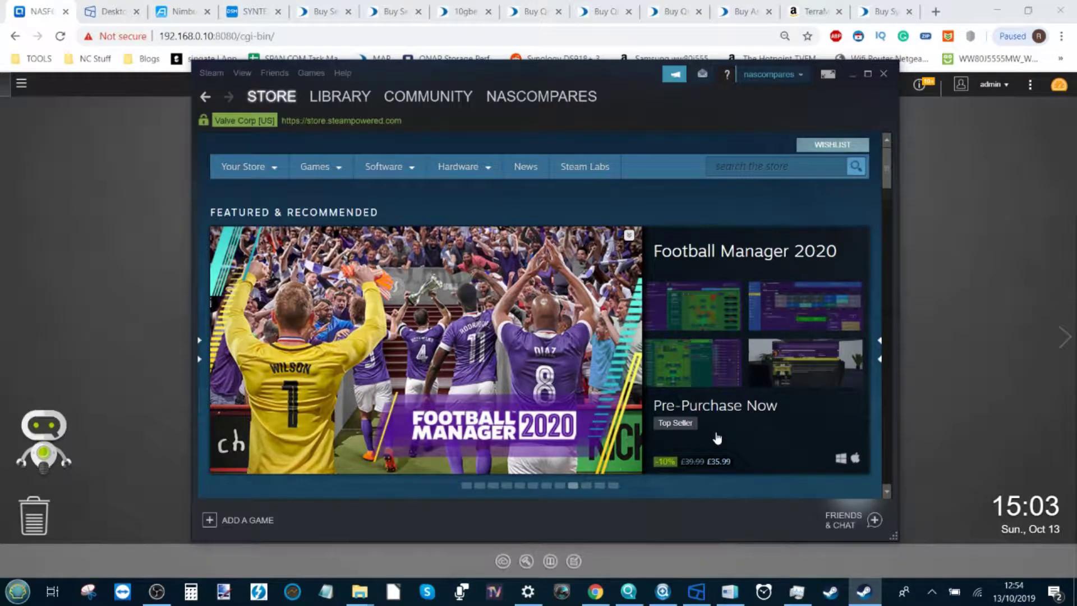
Step: Bring the browser to the front and show the Seagate Barracuda 2TB SSD product page
mouse_move(541, 111)
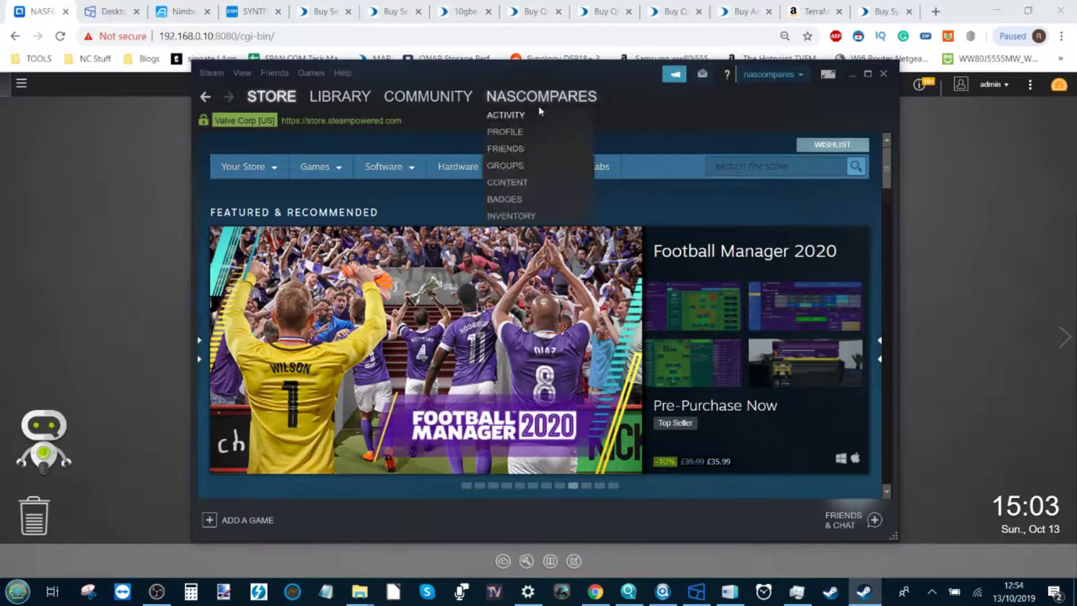
click(129, 133)
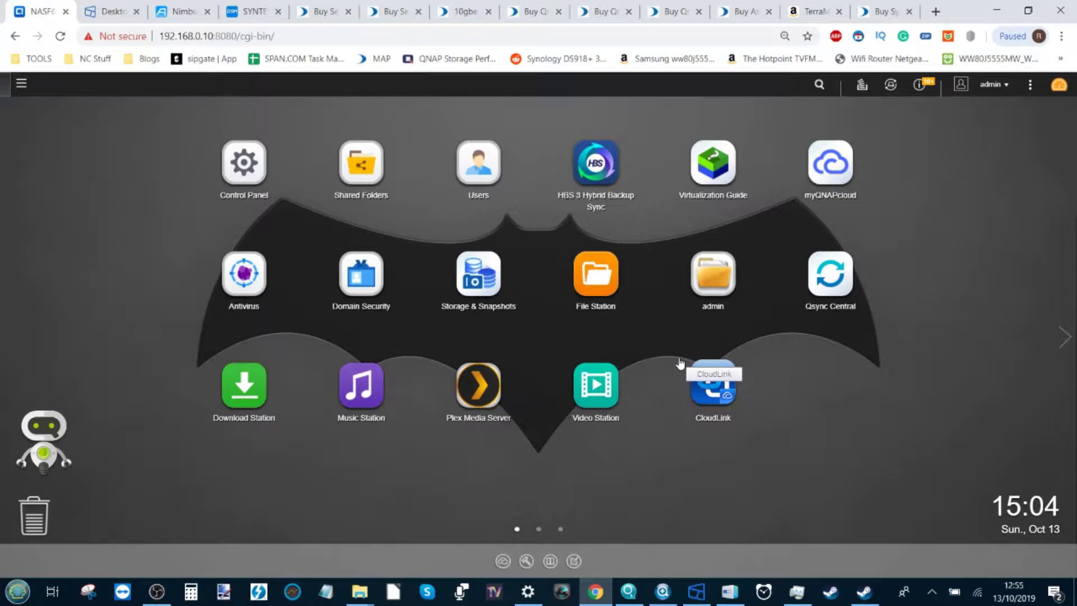
click(325, 6)
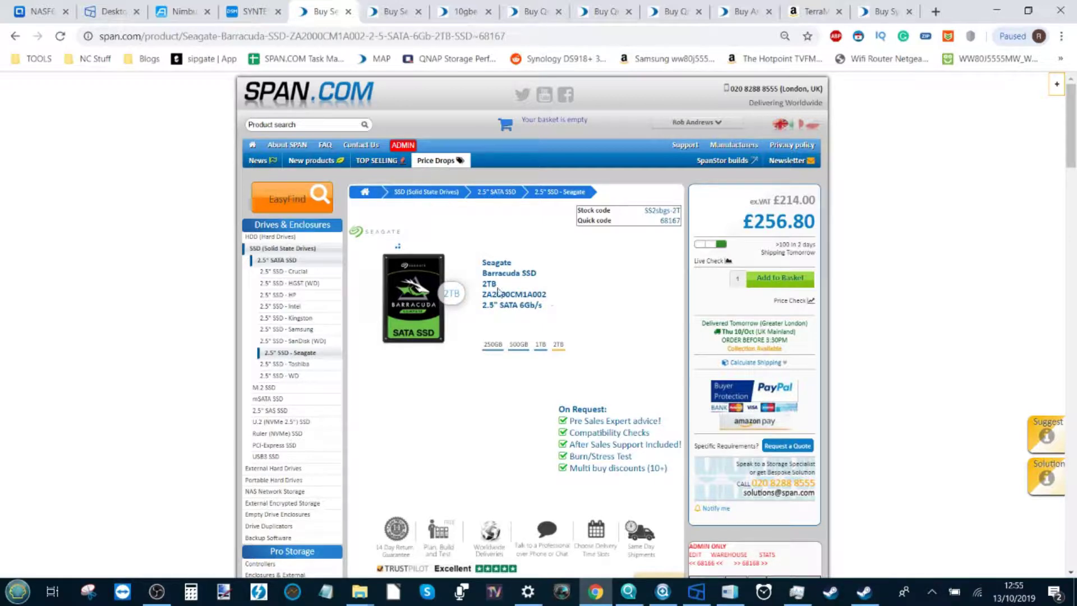
Step: Highlight '2TB' in the Seagate Barracuda SSD product title
drag(486, 285, 498, 288)
click(867, 592)
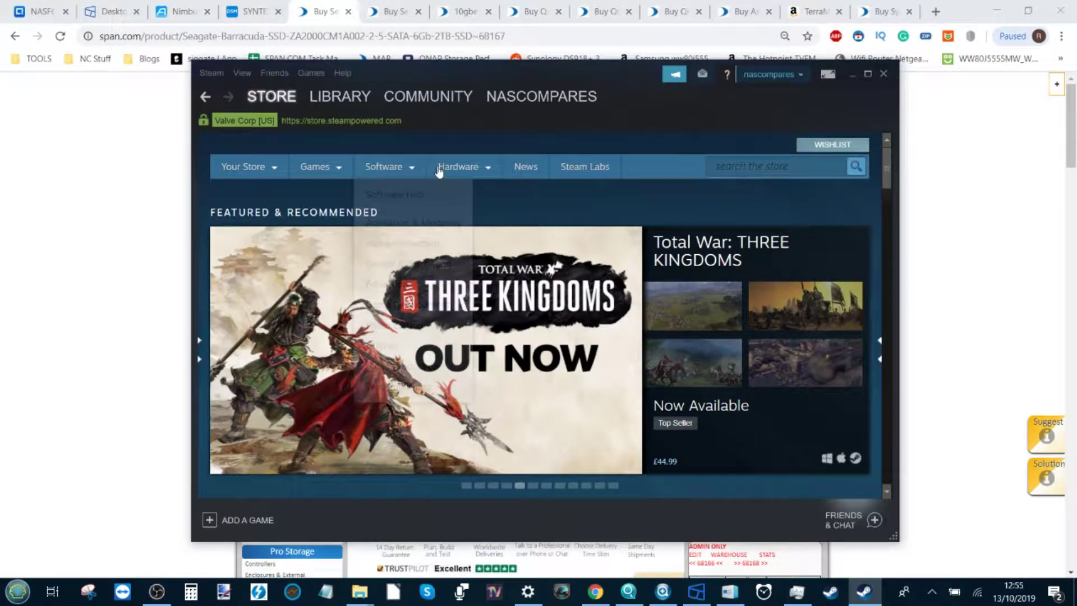
mouse_move(525, 102)
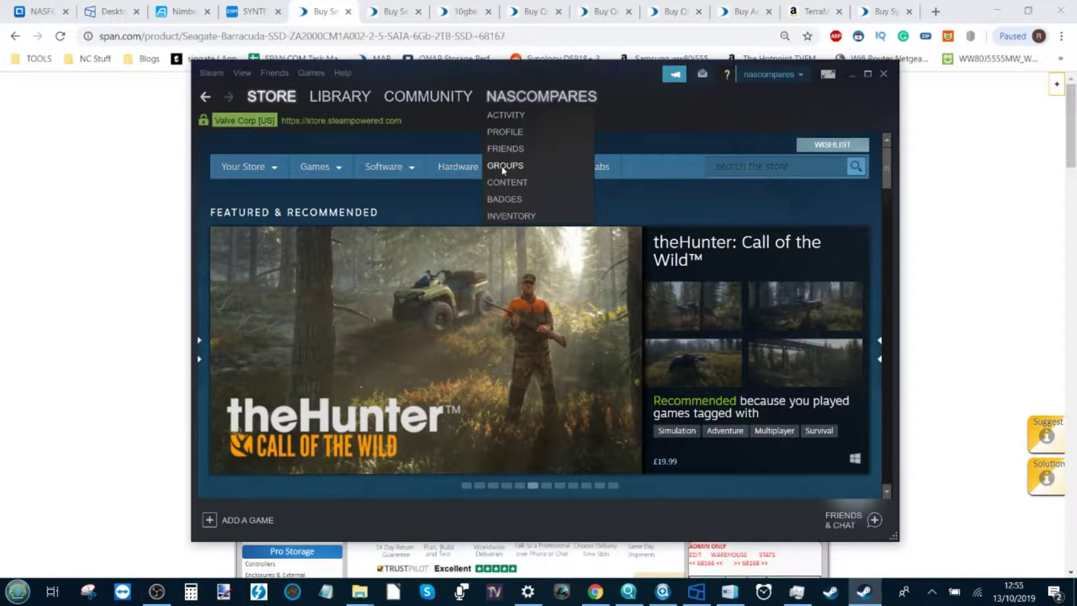
click(503, 167)
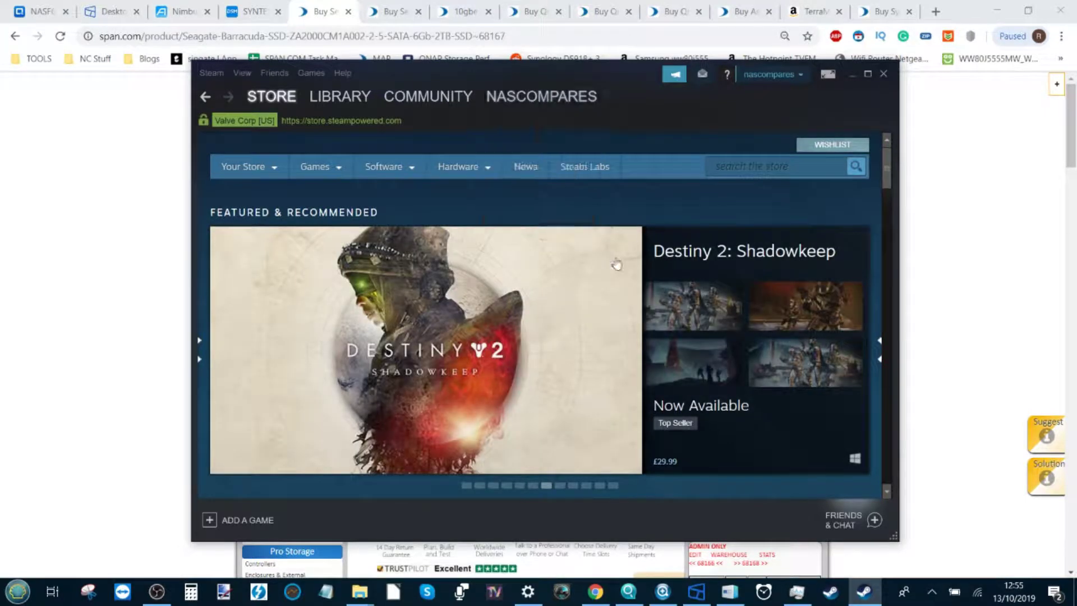
mouse_move(331, 100)
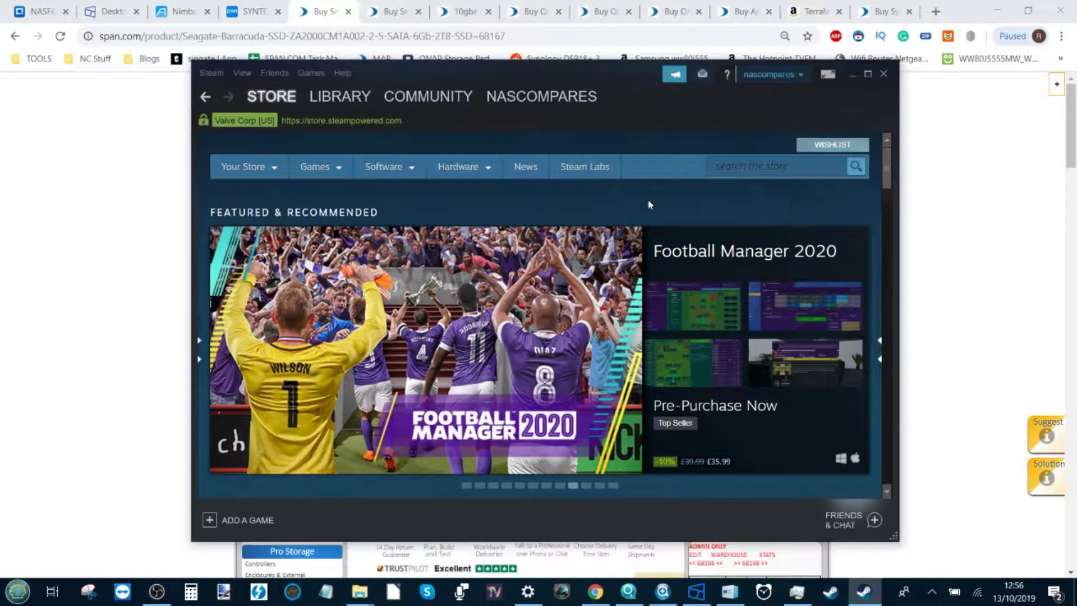
mouse_move(567, 109)
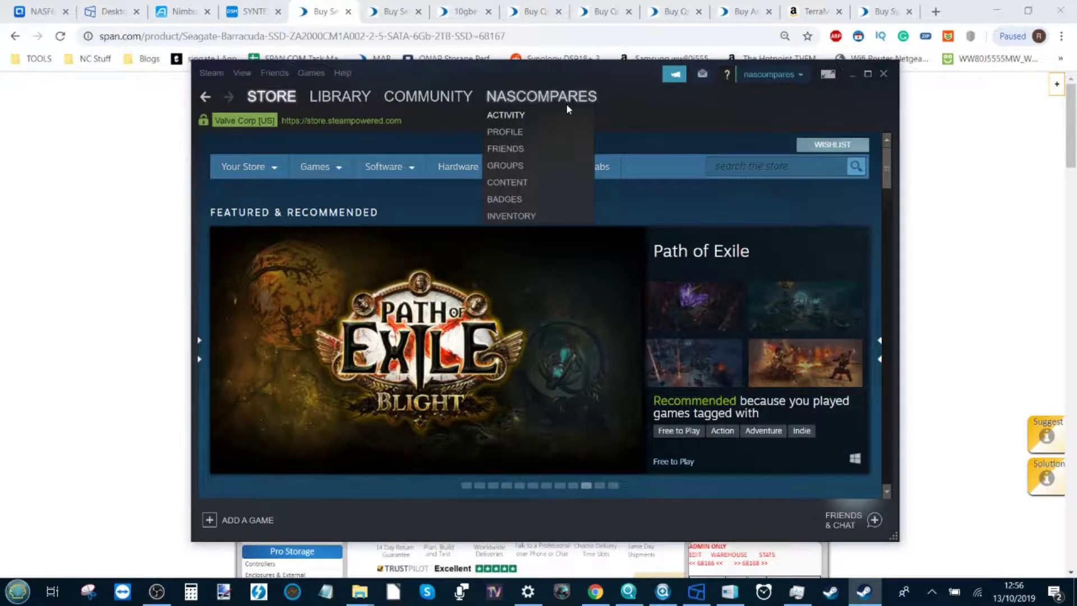
mouse_move(457, 97)
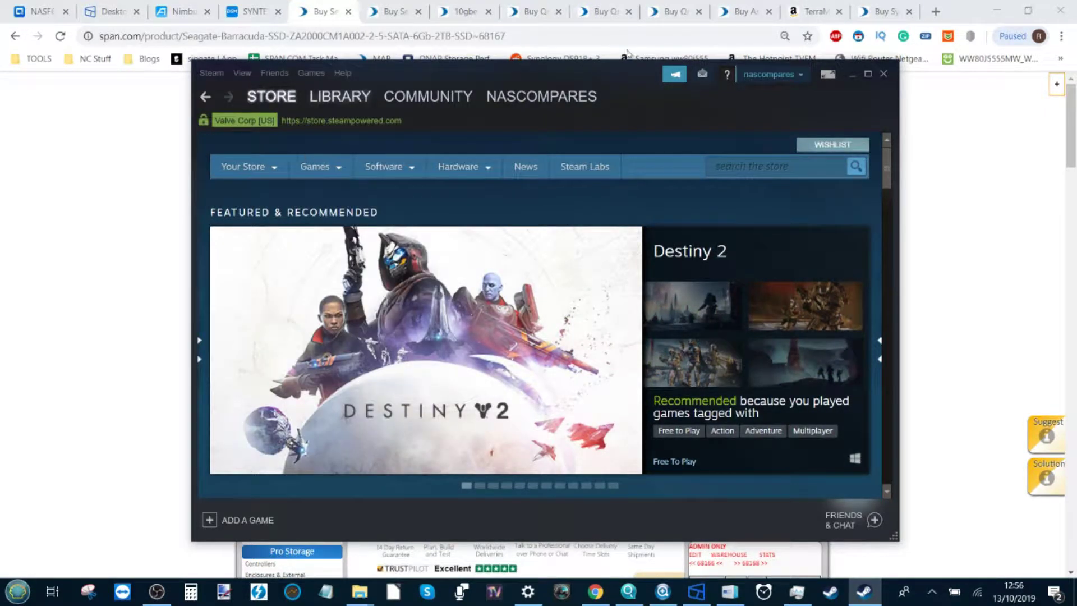
click(852, 75)
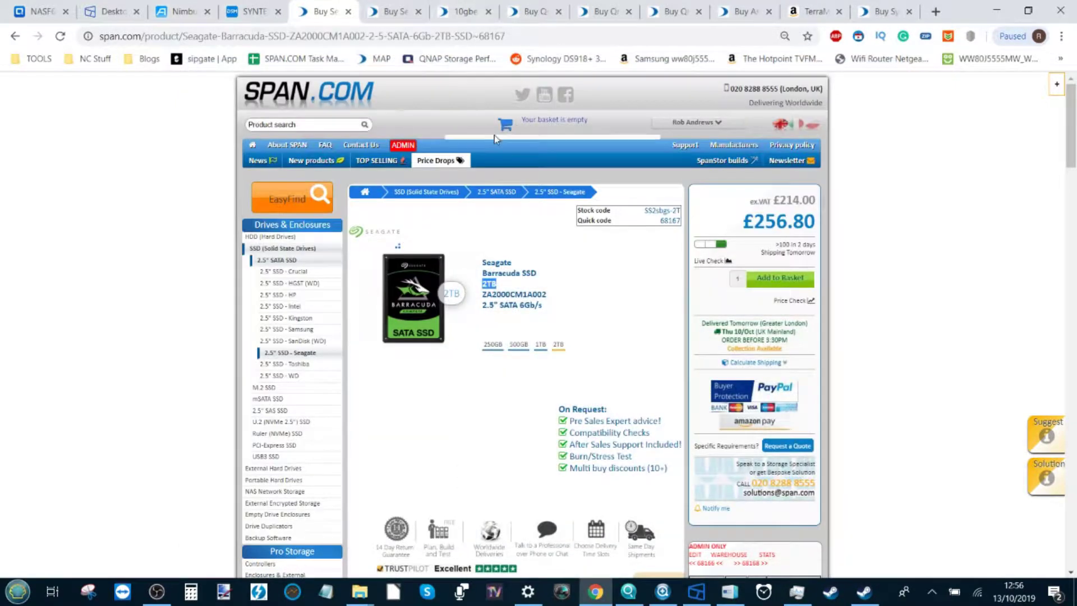
Step: Compare the Seagate Barracuda SSD 2TB and IronWolf NAS 2TB product pages
click(488, 278)
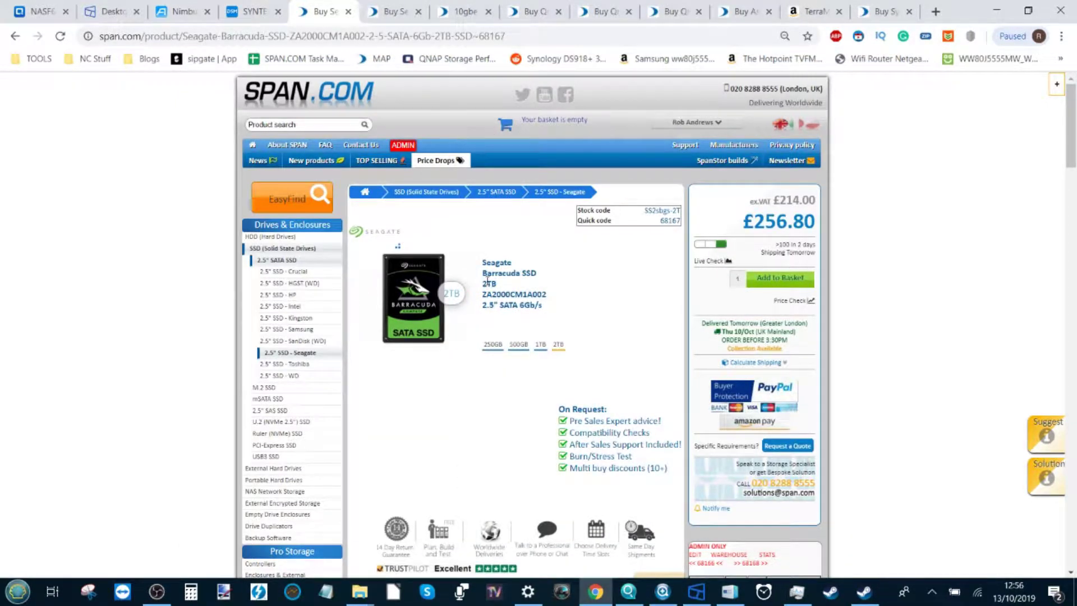
click(405, 6)
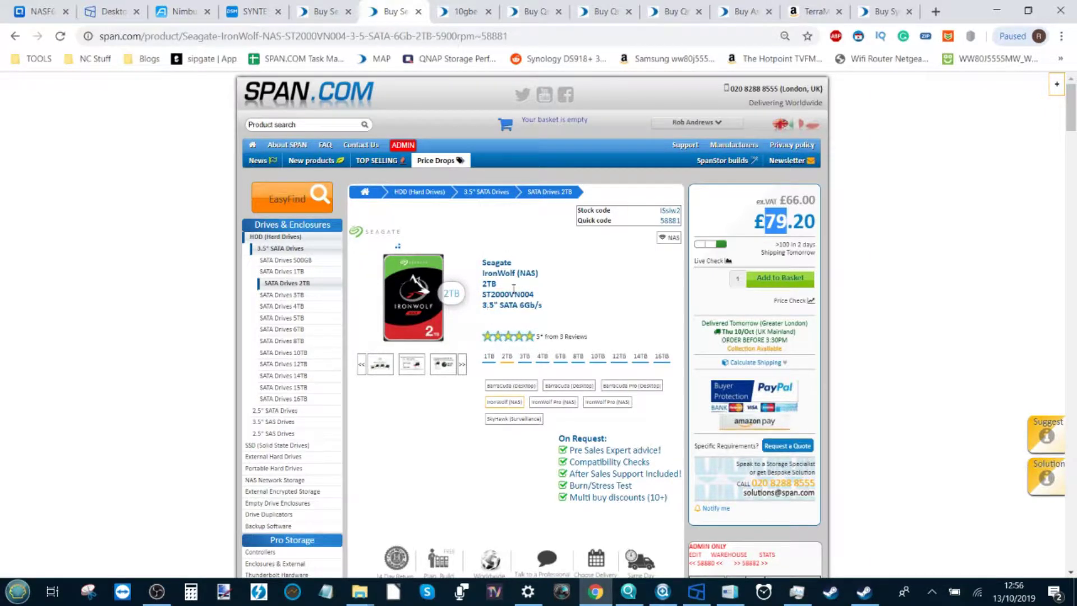
click(362, 8)
click(368, 5)
click(331, 8)
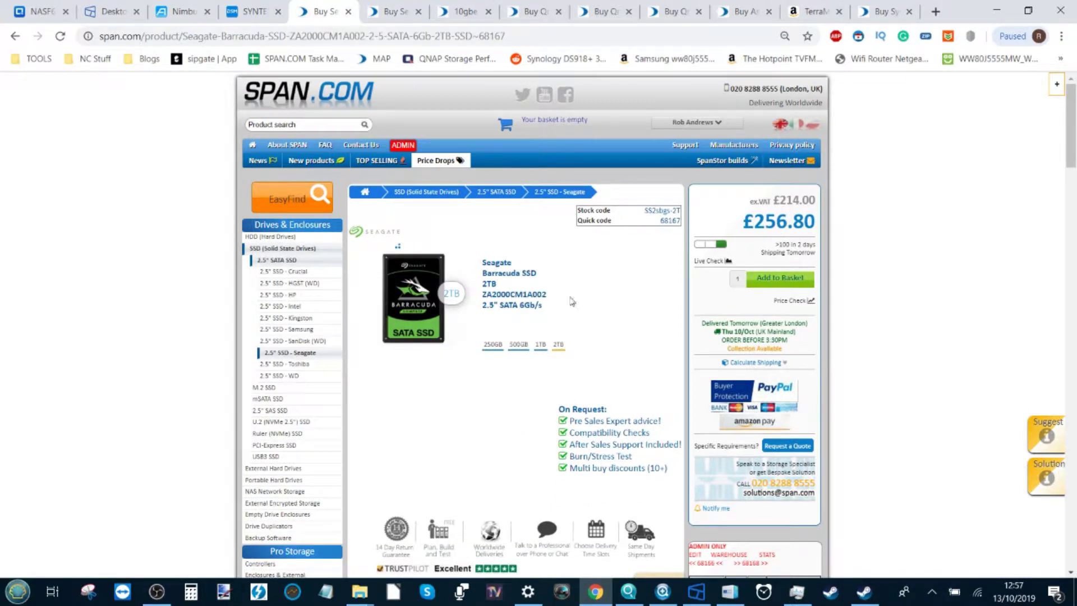
click(408, 4)
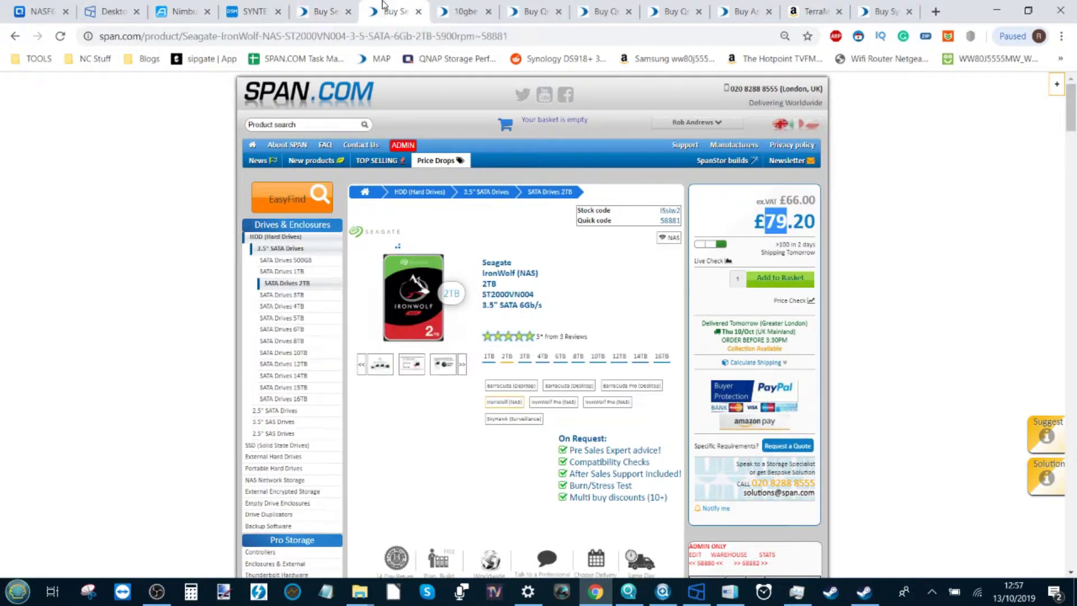
Step: Open the 10gbe search results and scroll down the listings
click(456, 12)
scroll(522, 251, down, 5)
scroll(522, 251, down, 1)
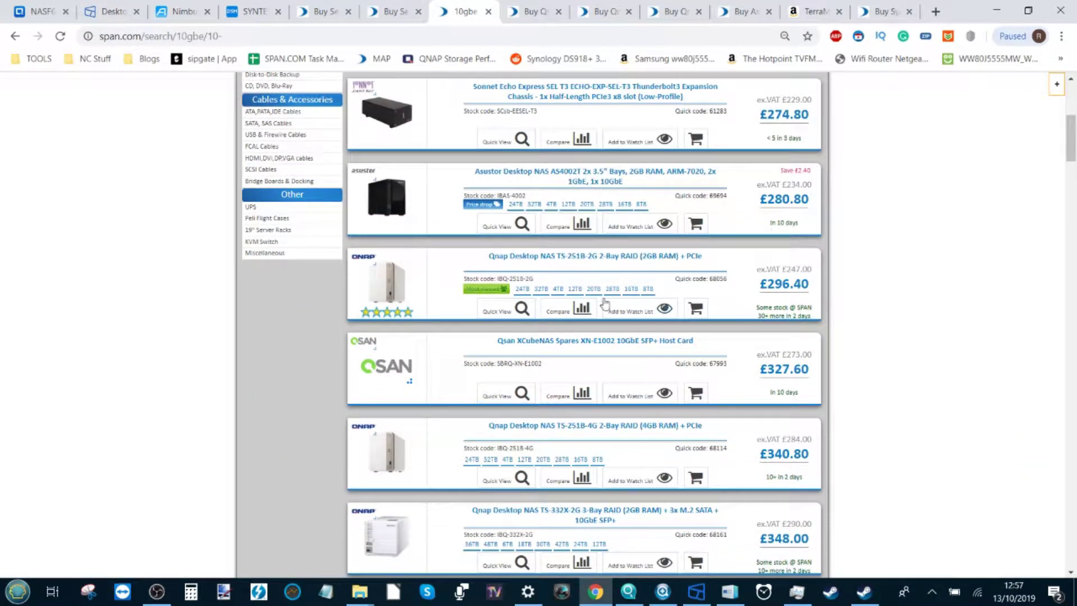
Step: Glance at the QNAP USB adapter page, then scroll the 10gbe search results
click(527, 6)
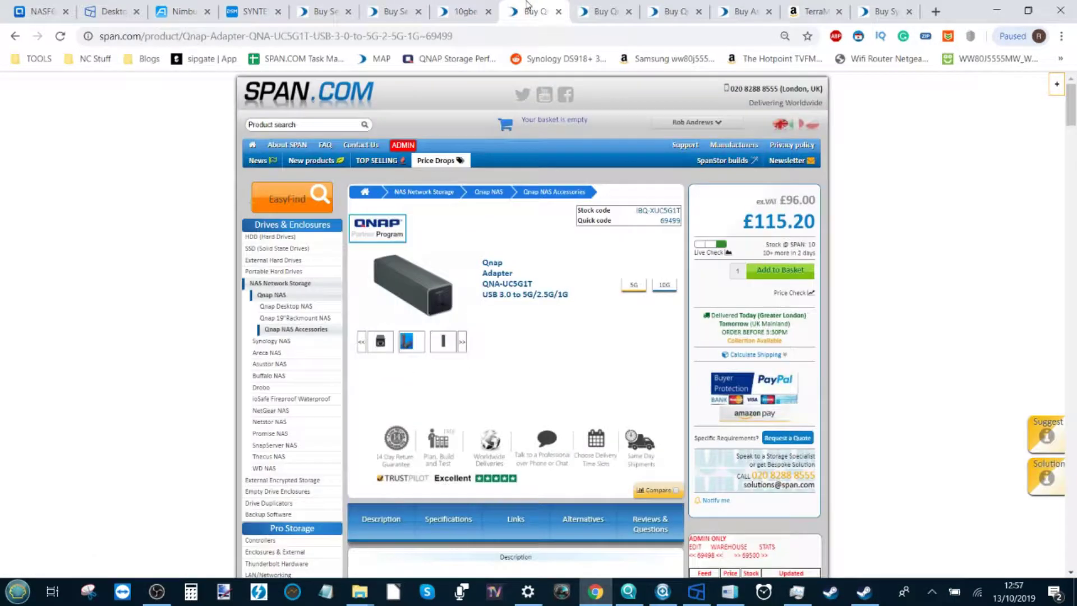
click(482, 7)
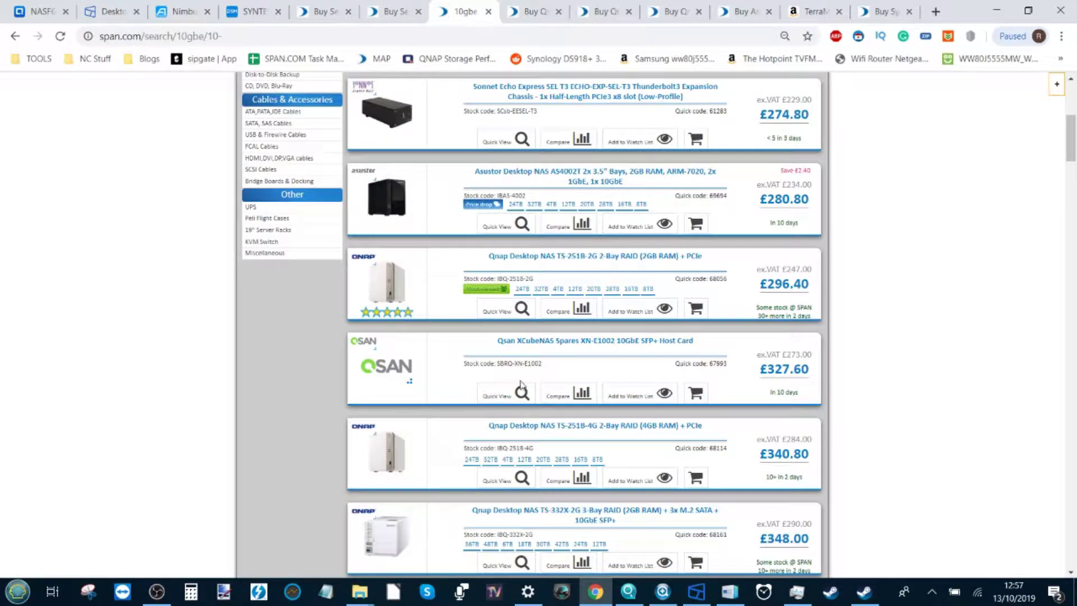
scroll(542, 393, down, 1)
scroll(543, 393, up, 8)
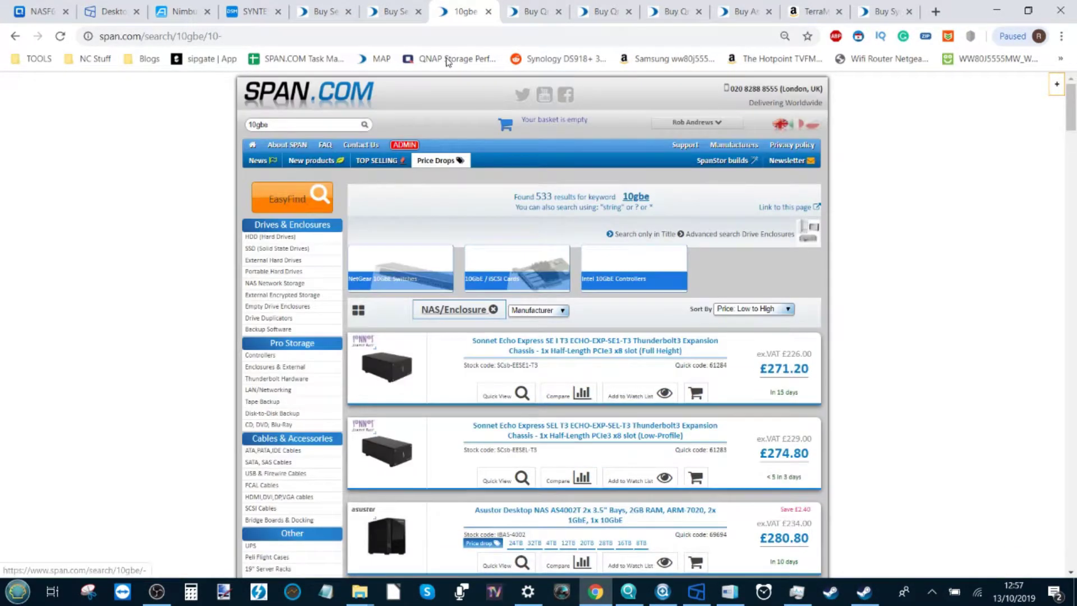
Step: Revisit the IronWolf and Barracuda SSD pages, highlighting the SSD's 2TB capacity
click(393, 11)
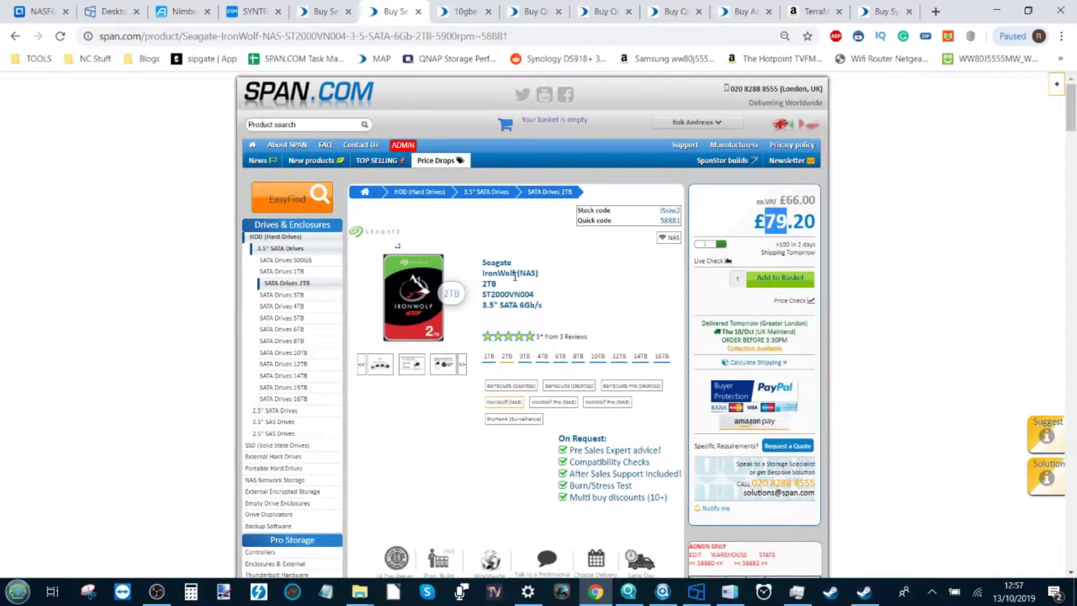
click(338, 6)
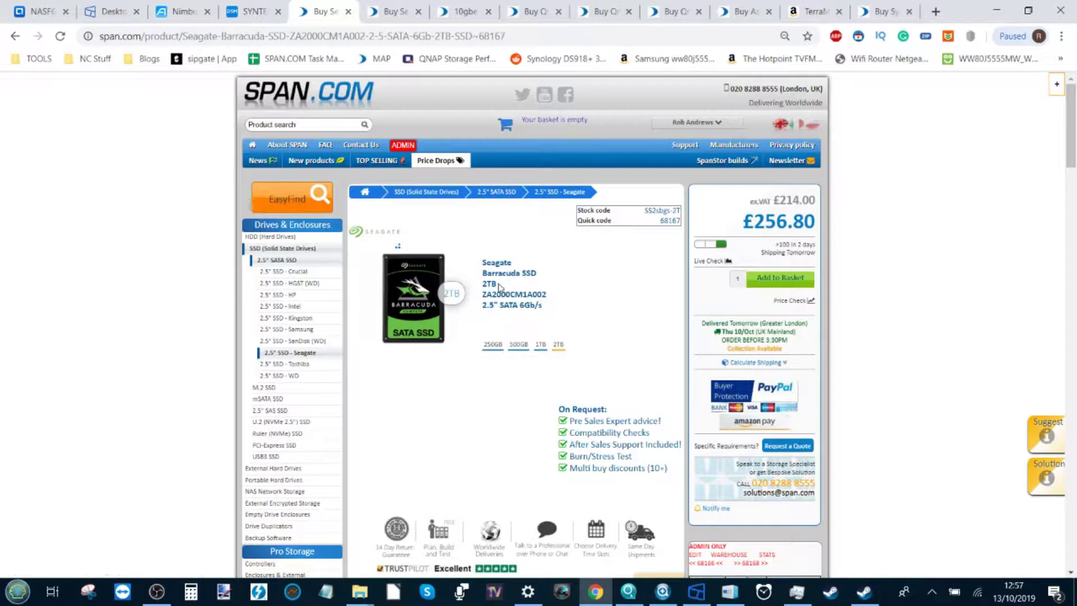
drag(497, 284, 487, 284)
Step: View the QNAP QNA-UC5G1T adapter page, highlighting its name and USB speed
click(439, 10)
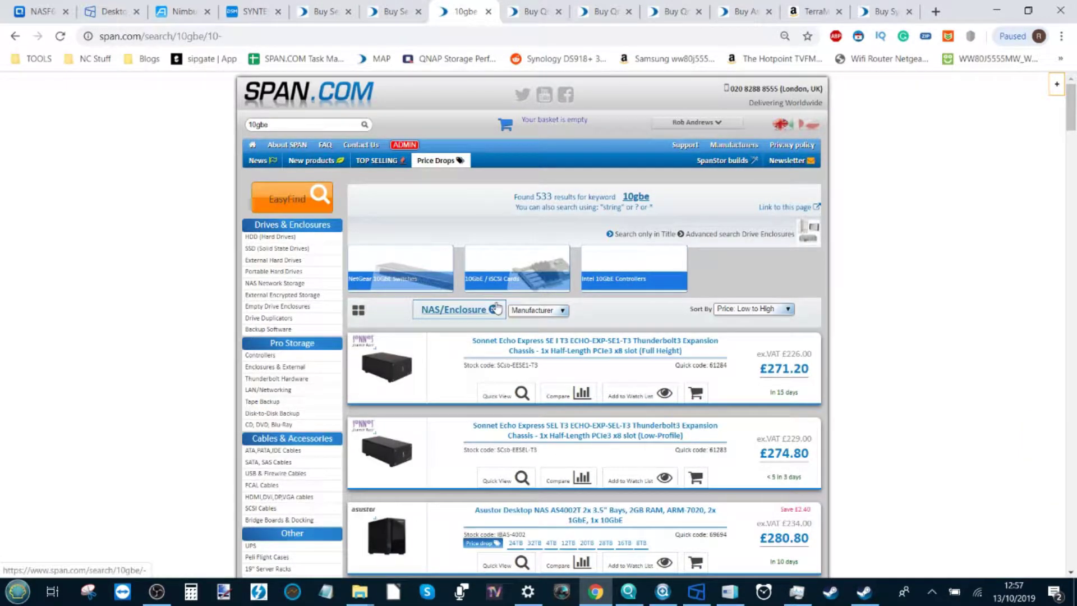
click(519, 8)
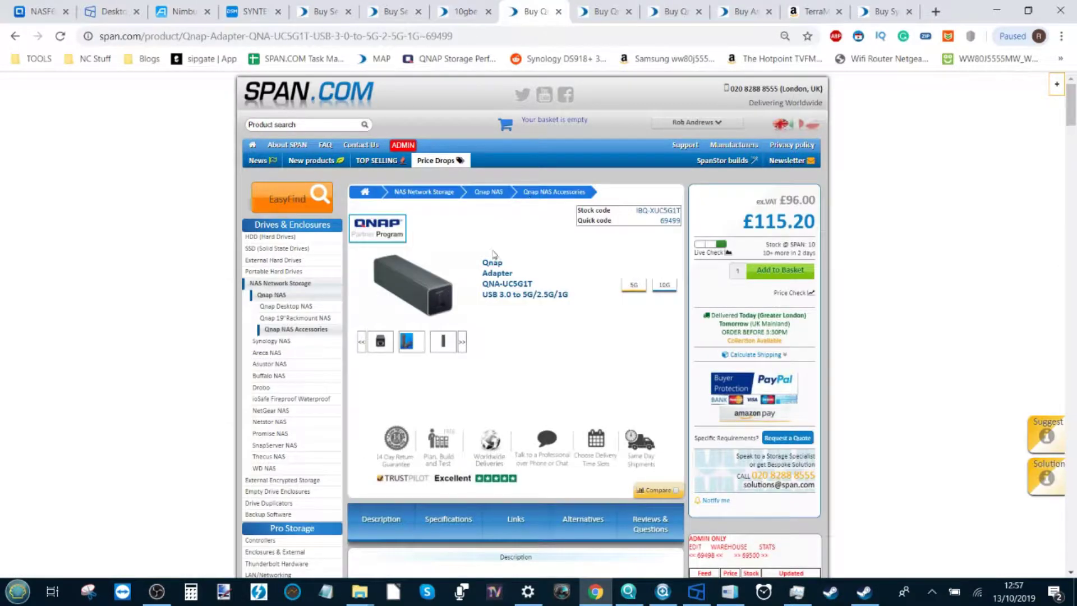
drag(483, 264, 601, 294)
key(ctrl+Tab)
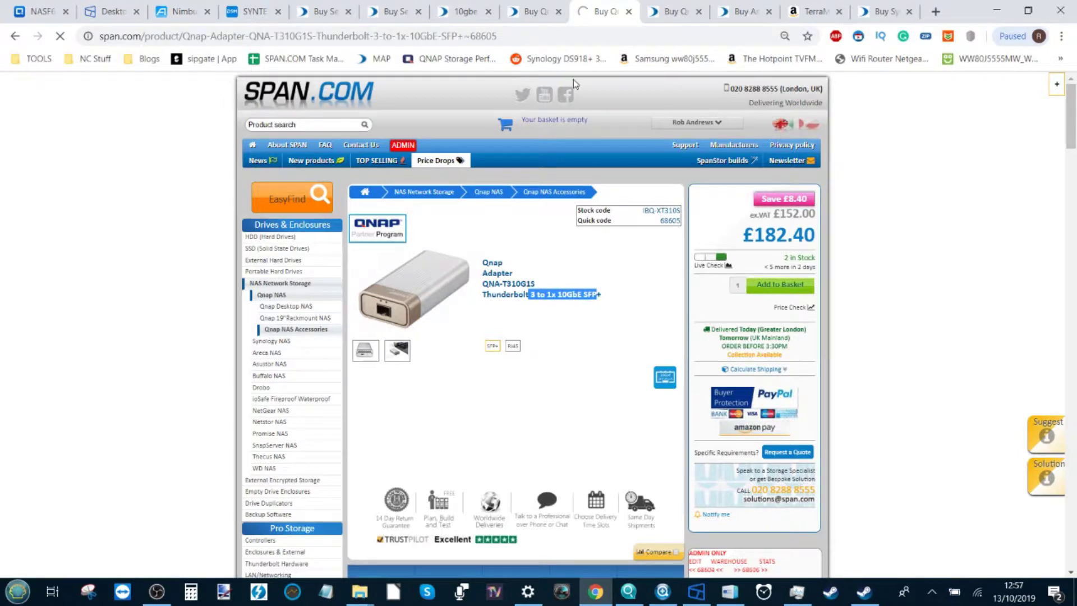
Step: Review the £348.00 QNAP TS-332X-2G NAS page, highlighting its model, bays and features
click(677, 7)
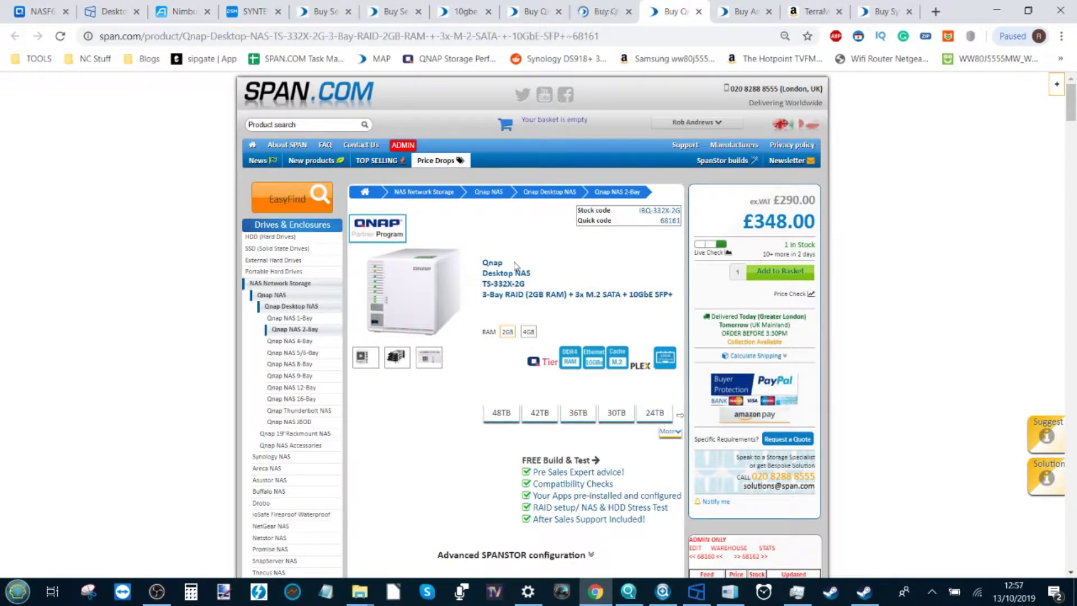
drag(483, 262, 557, 294)
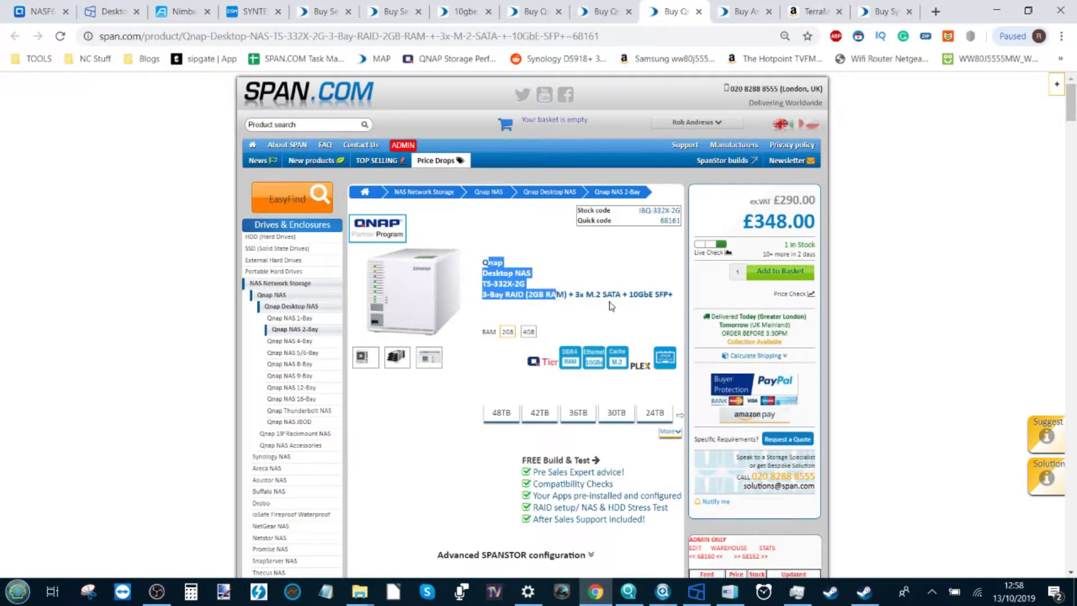
click(559, 294)
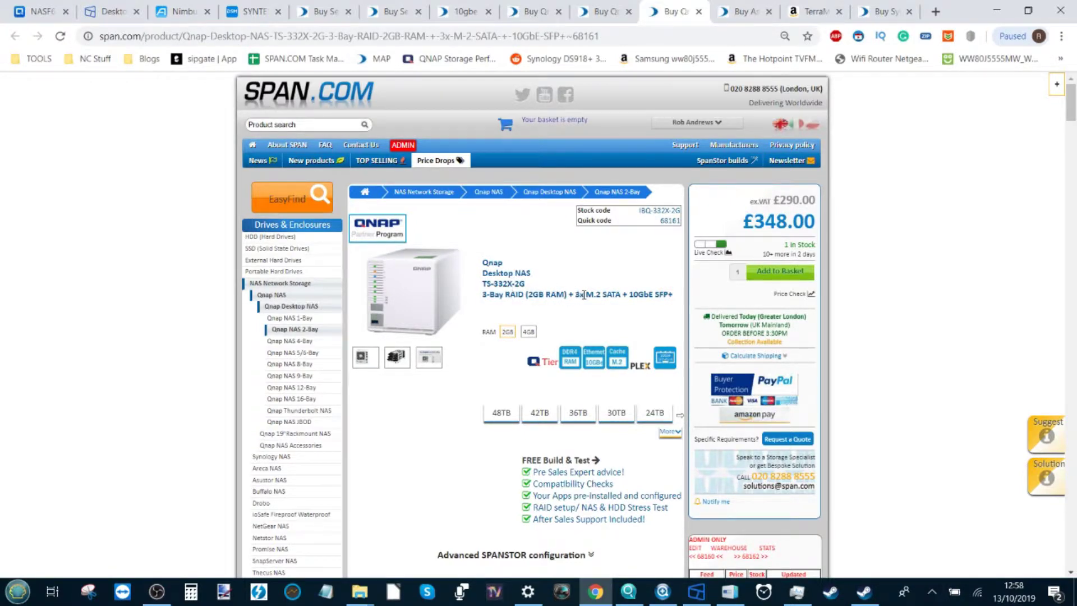
drag(584, 294, 668, 295)
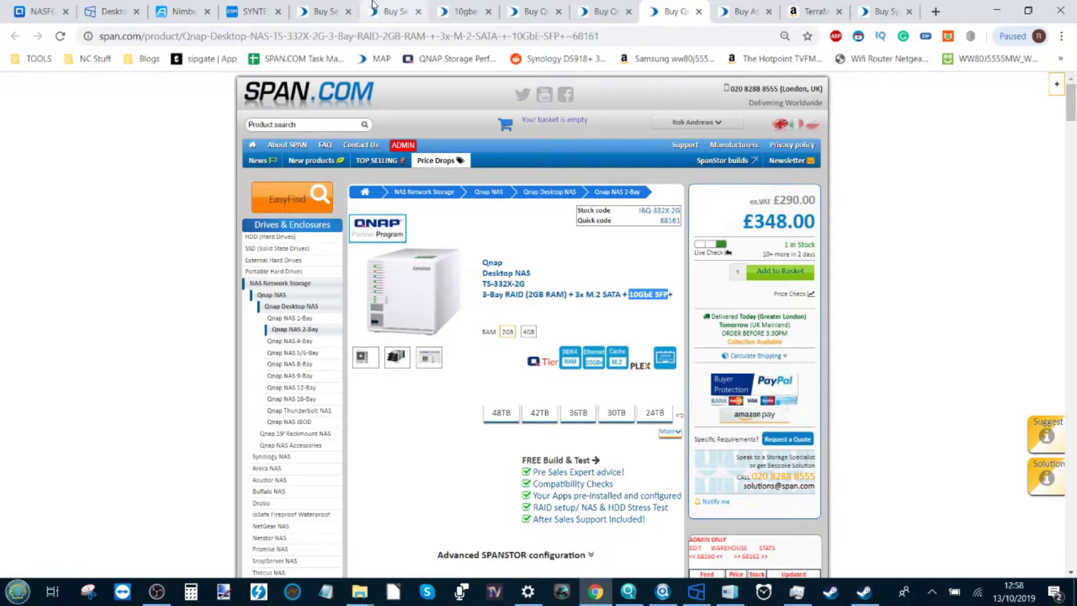
Step: Return to the £256.80 Seagate Barracuda 2TB SSD page and clear the highlight
click(458, 6)
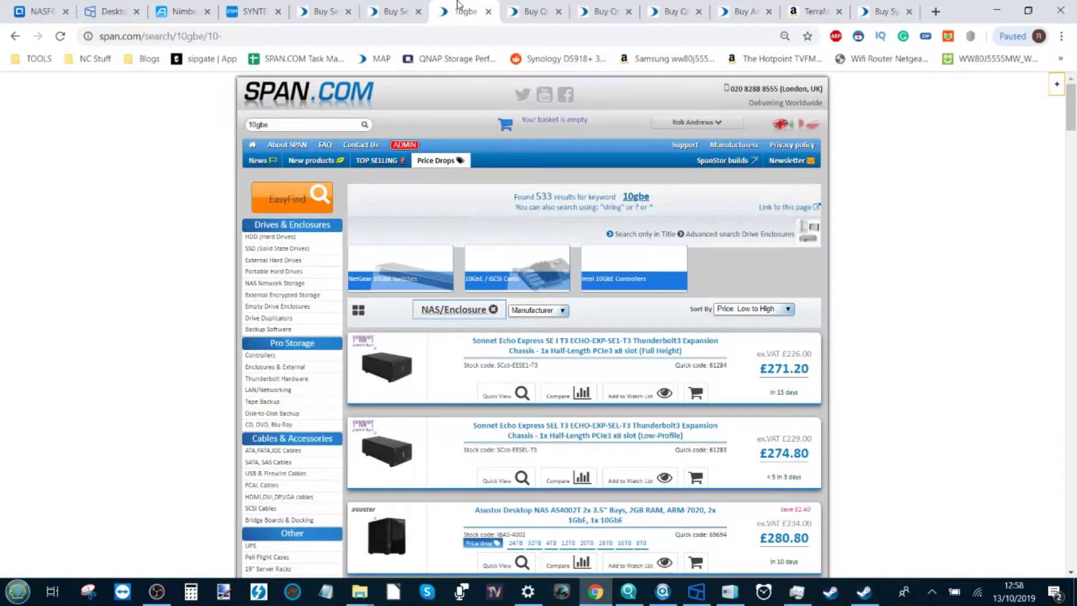
click(393, 7)
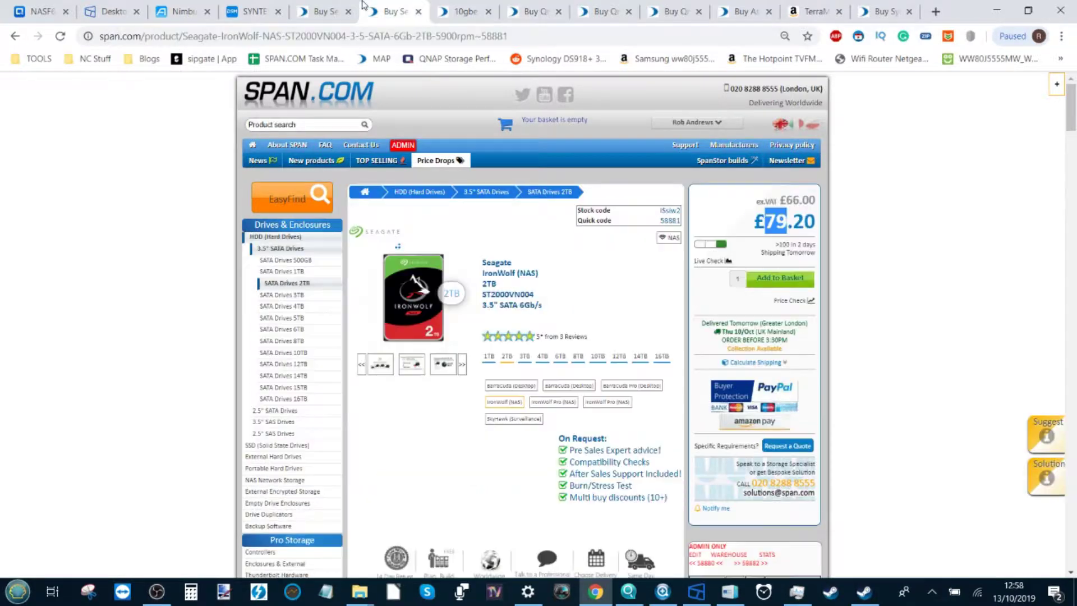
click(343, 4)
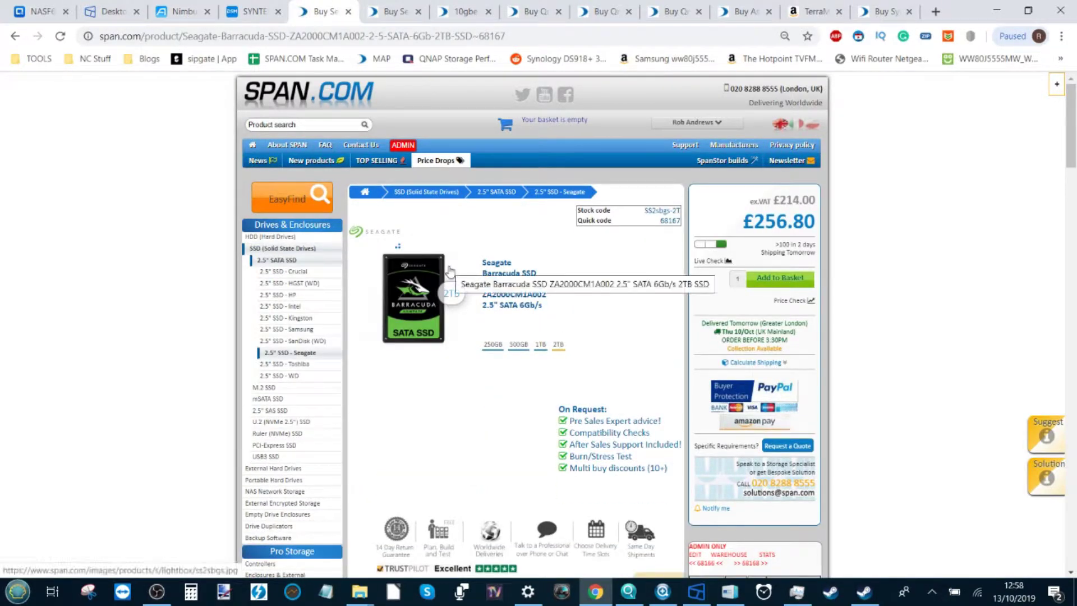
click(505, 283)
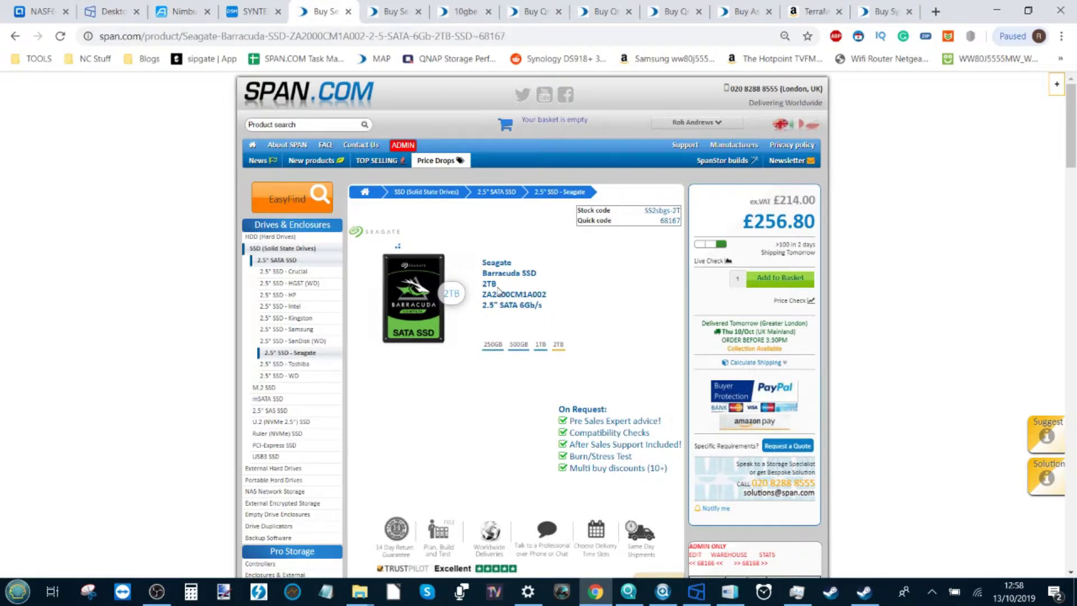
Step: Open File Station from the NAS web desktop and view STEAM's new-folder options
click(35, 12)
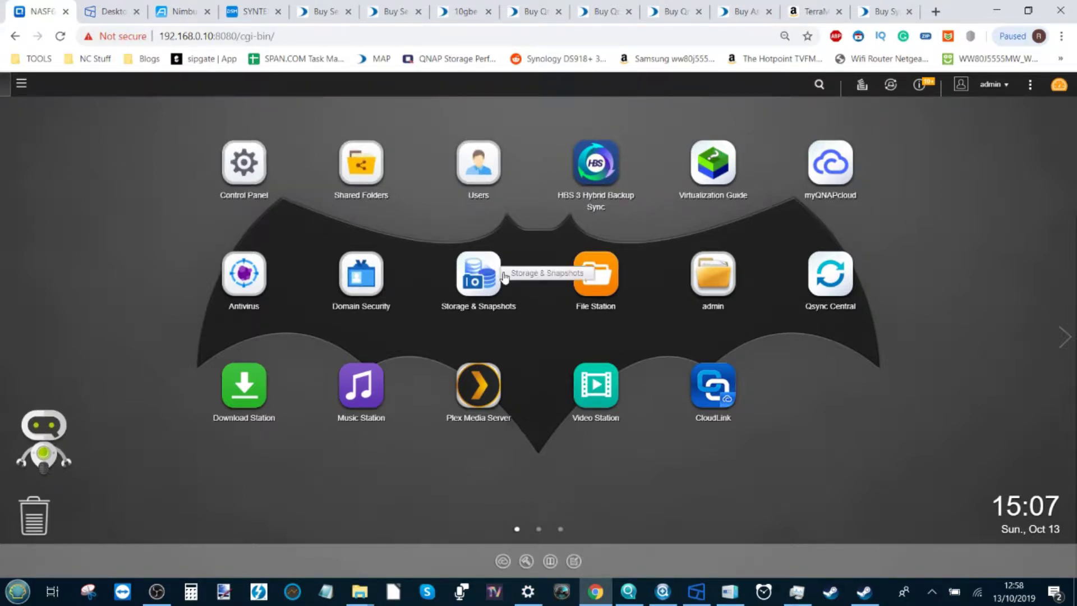
click(603, 272)
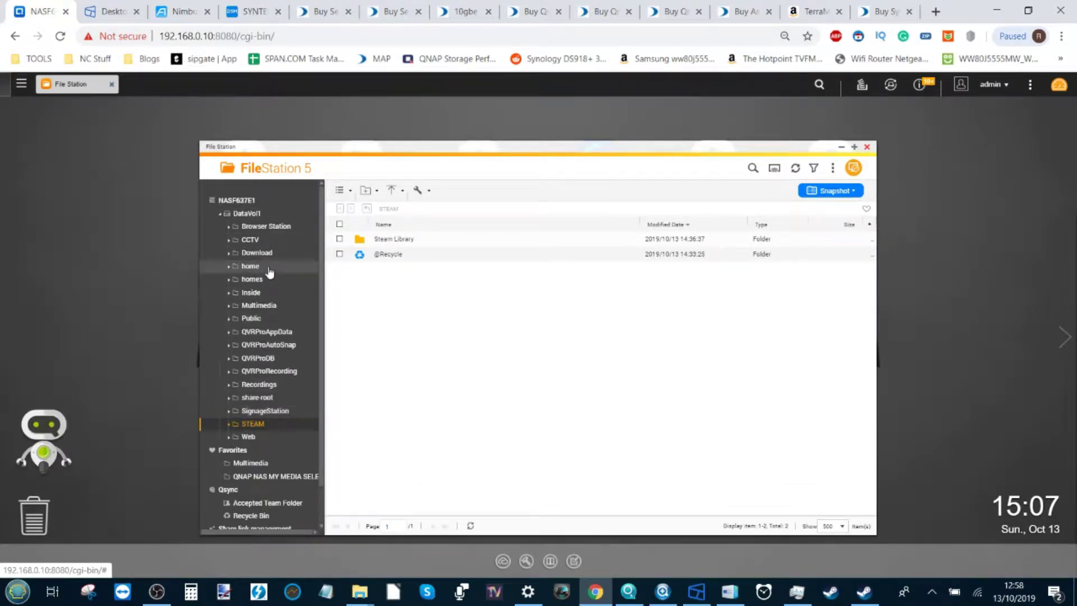
click(376, 191)
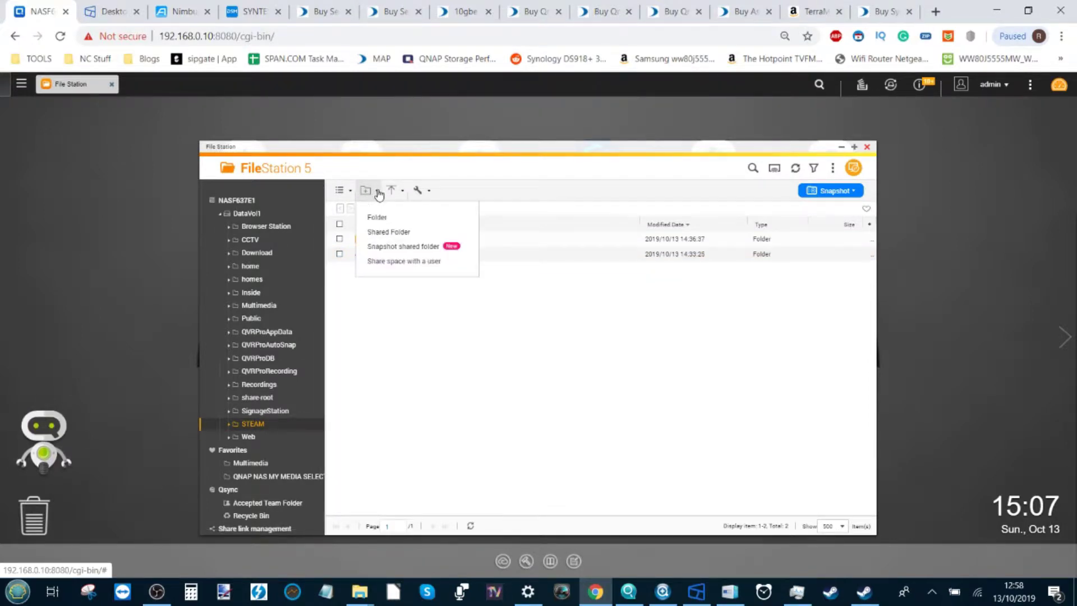
click(400, 236)
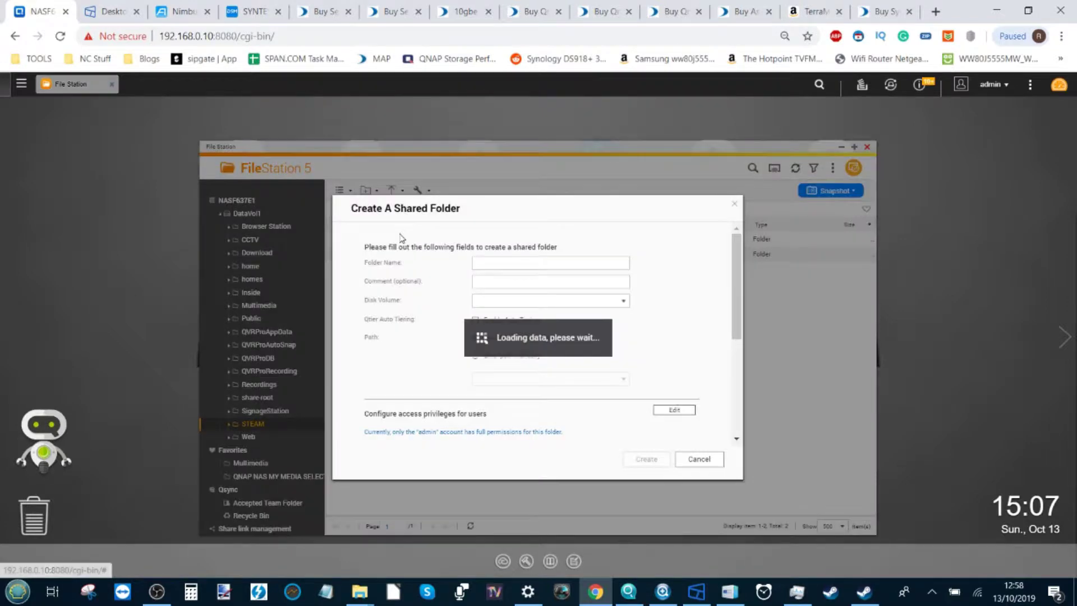
click(507, 263)
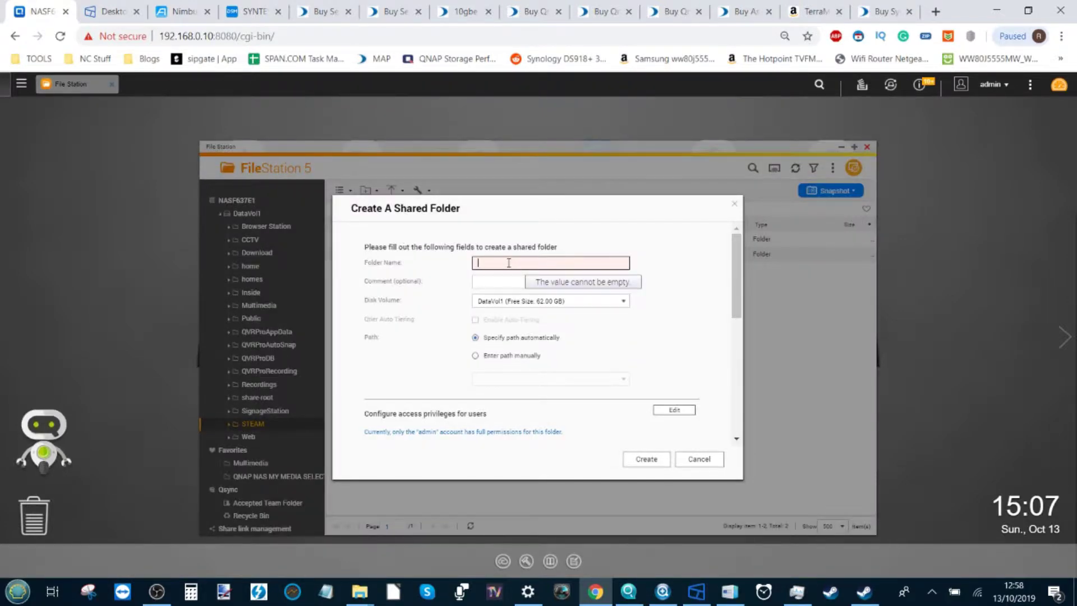
text(STEAM)
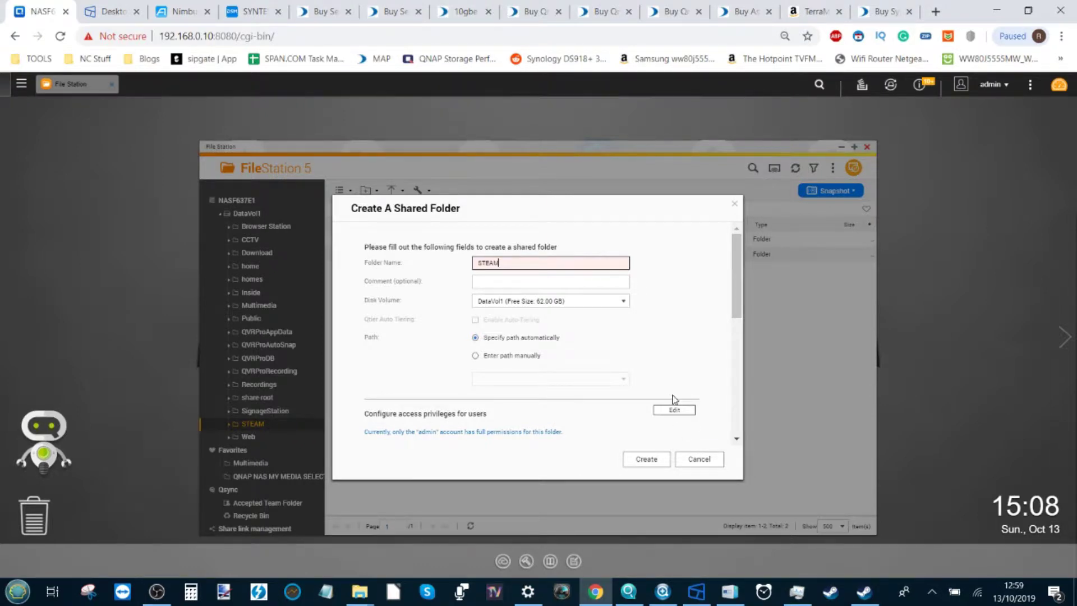
click(699, 459)
Step: Refresh the STEAM listing and open its empty Steam Library folder
click(255, 424)
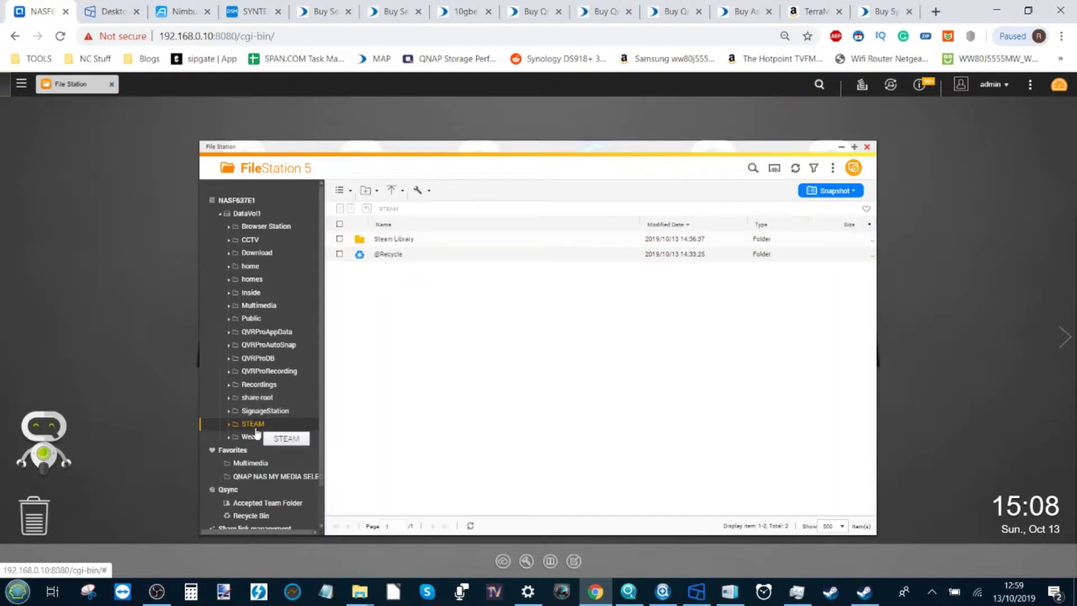
right_click(410, 290)
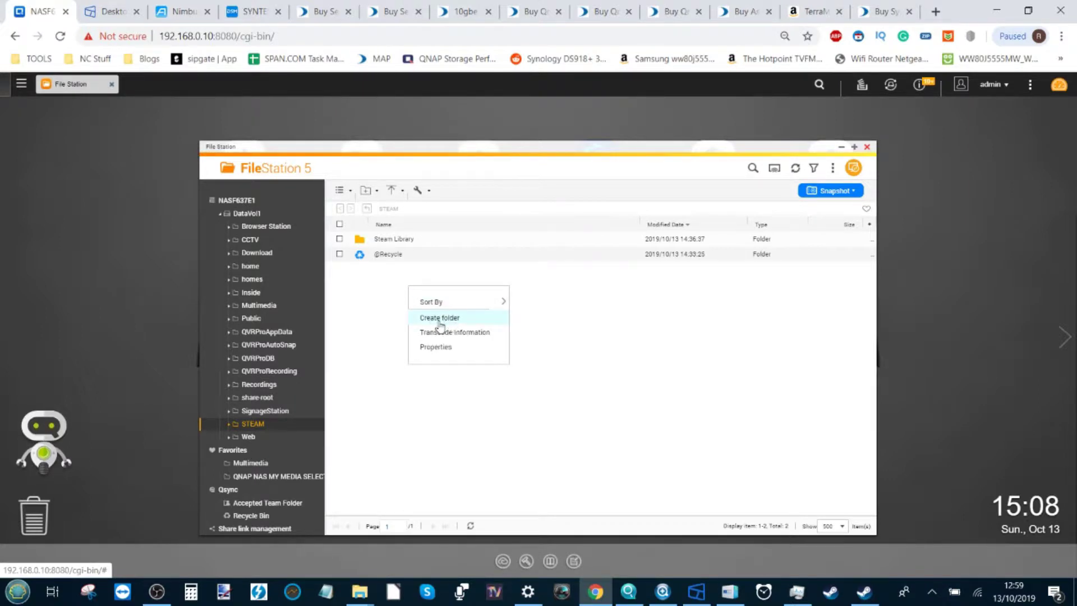
click(377, 298)
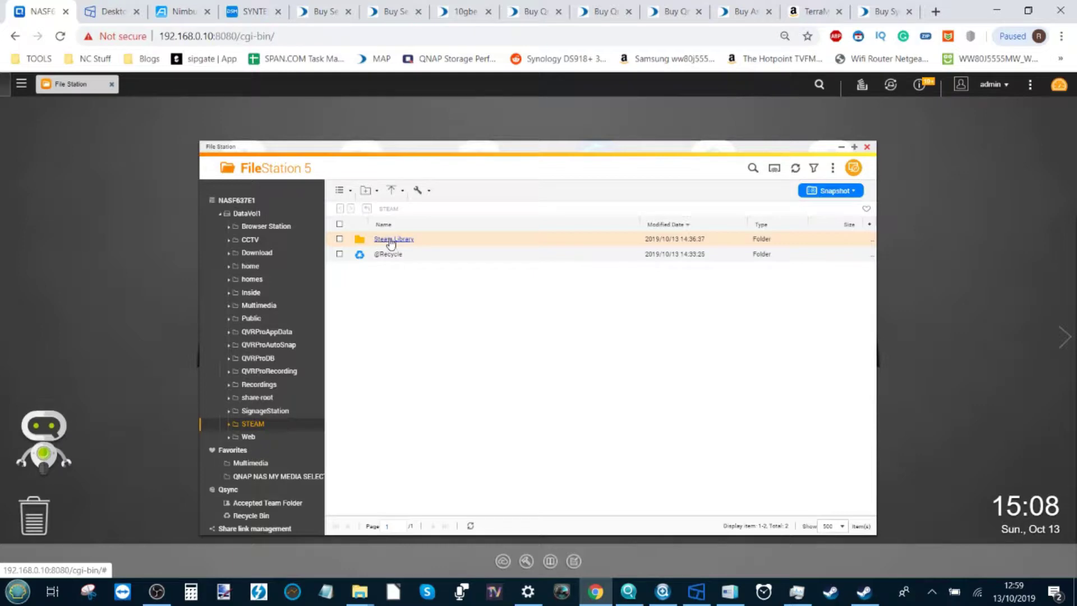
click(402, 241)
click(402, 241)
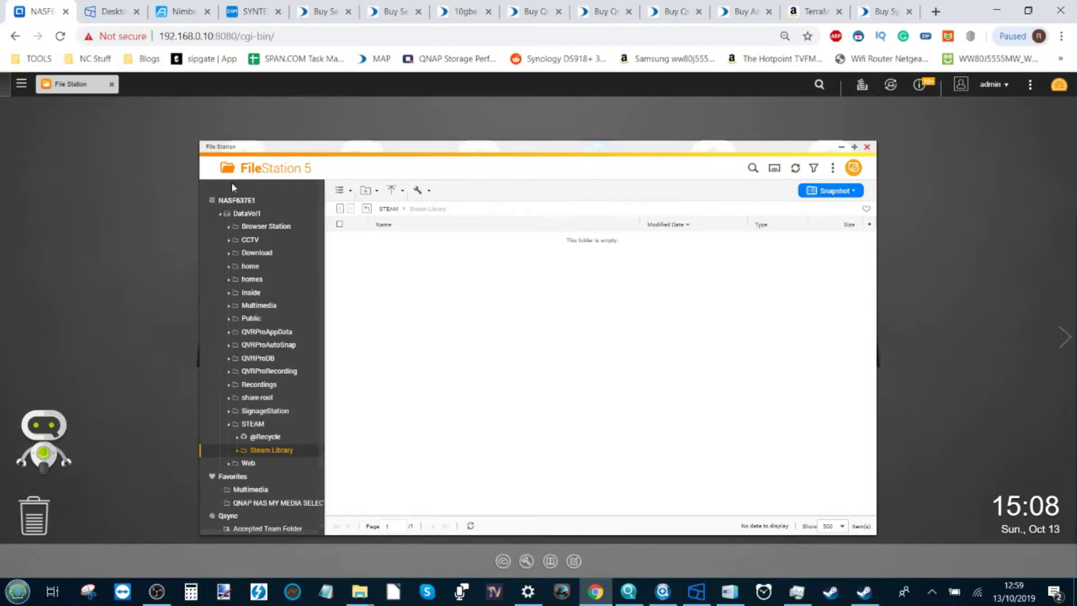
Step: Close File Station and bring the Steam client's Store window forward
click(867, 147)
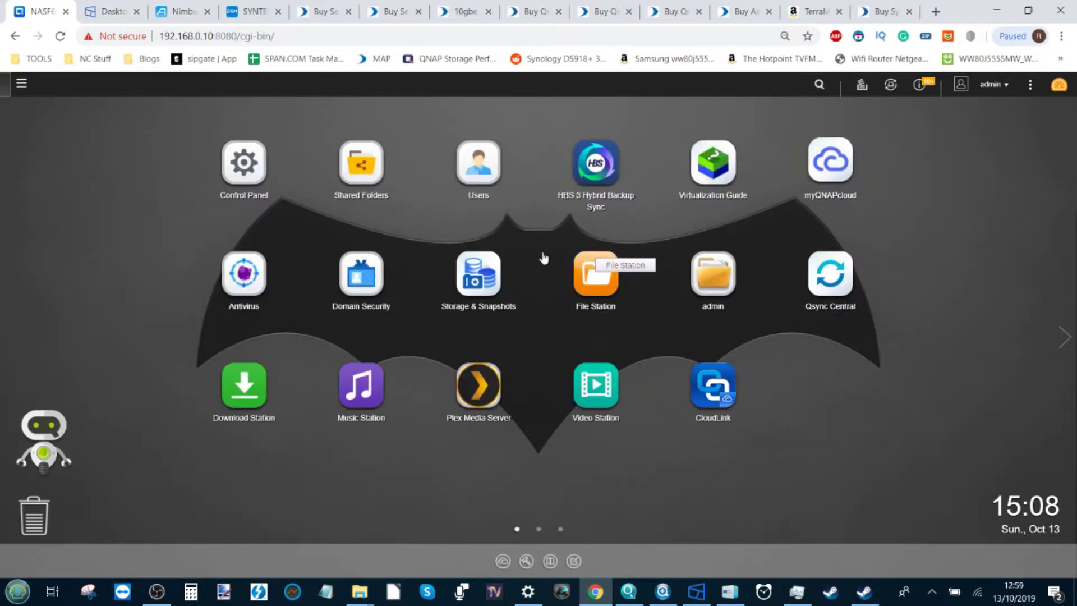
click(871, 600)
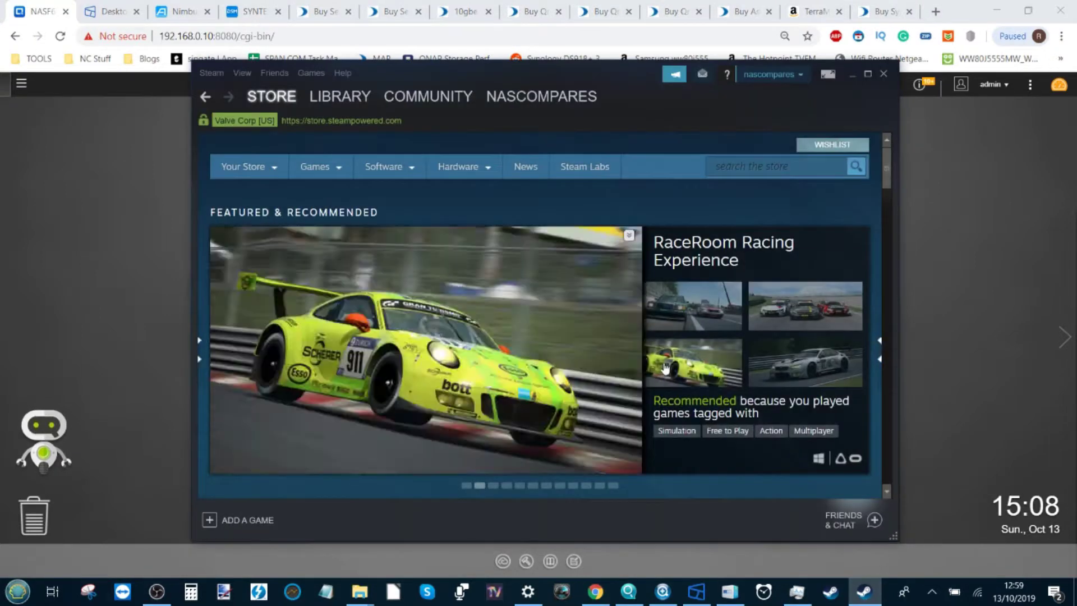
mouse_move(389, 171)
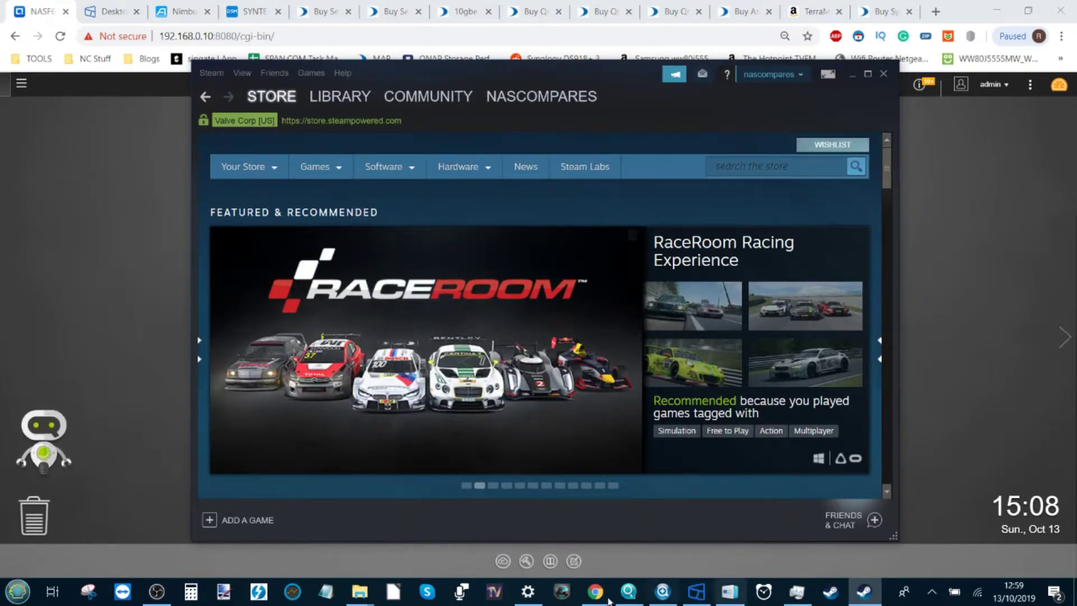
Step: Bring Qfinder Pro forward, move its window lower, and show actions for NAS NASF637E1
click(628, 592)
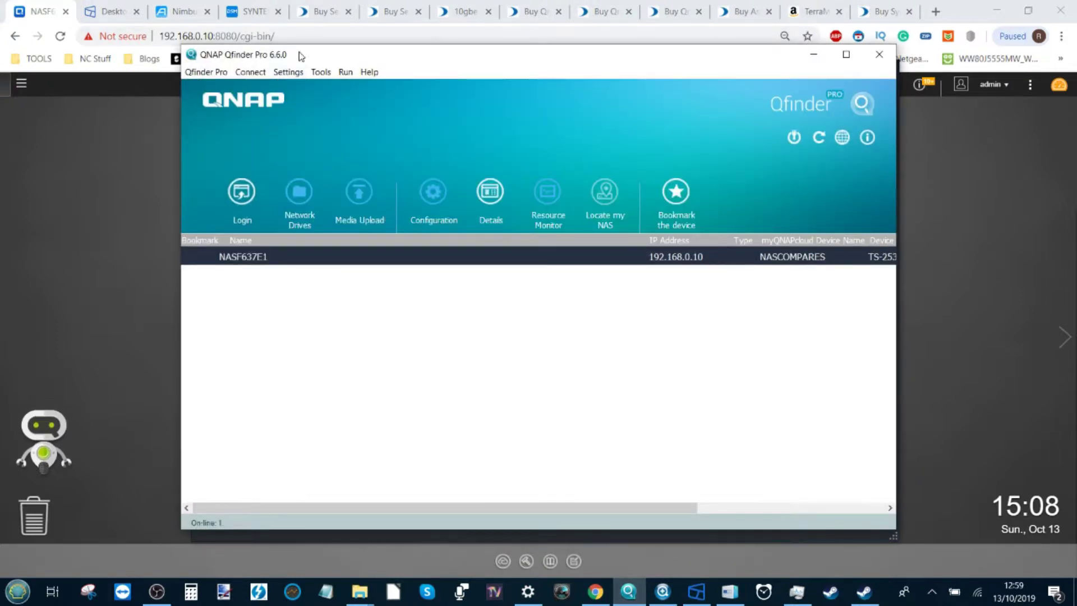
drag(302, 56, 320, 85)
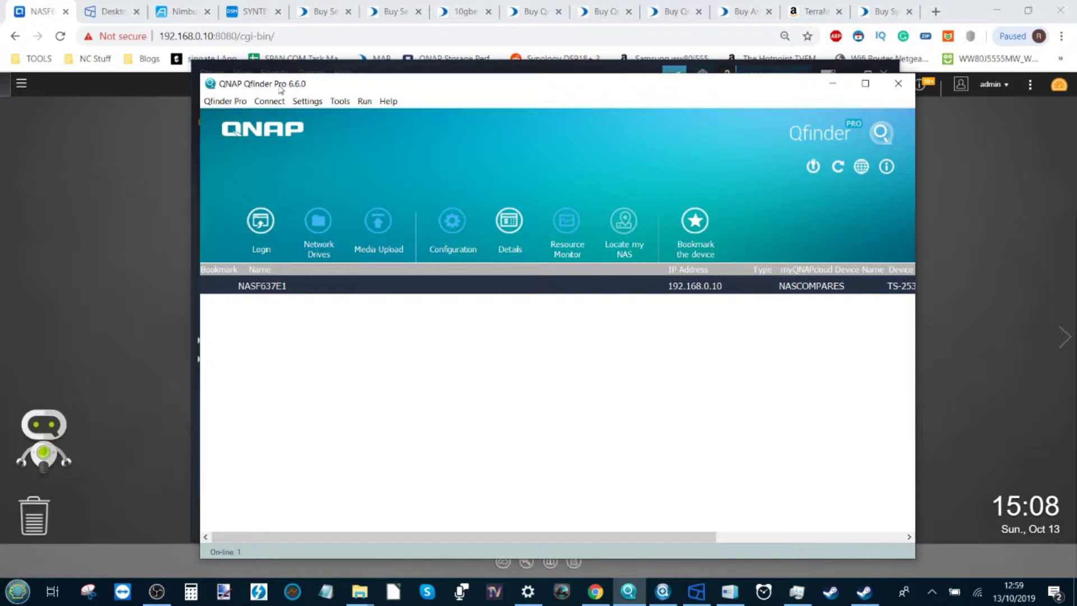
drag(442, 85, 431, 130)
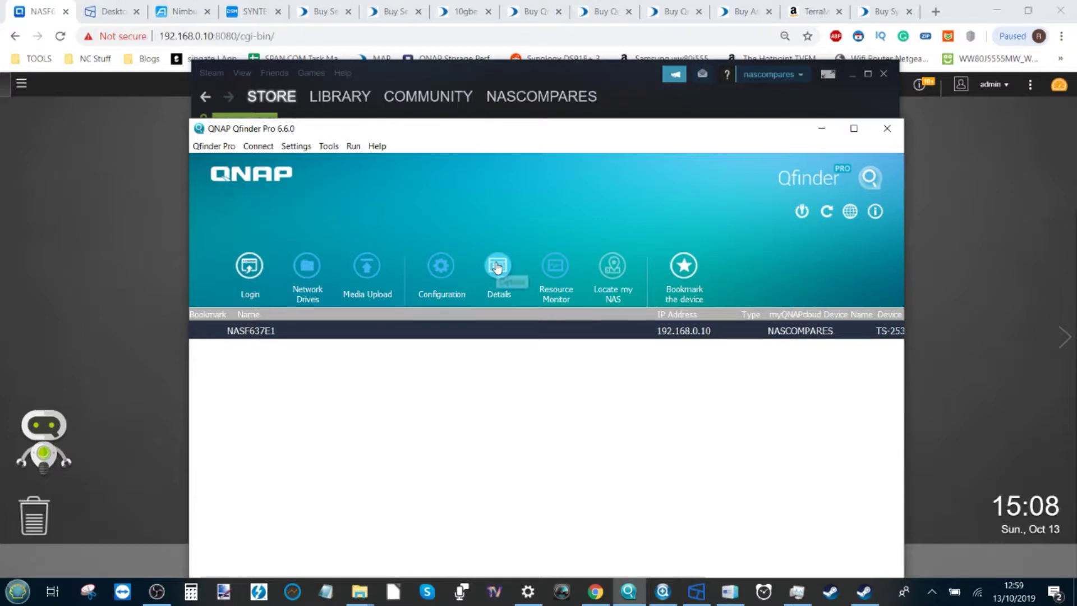
right_click(492, 339)
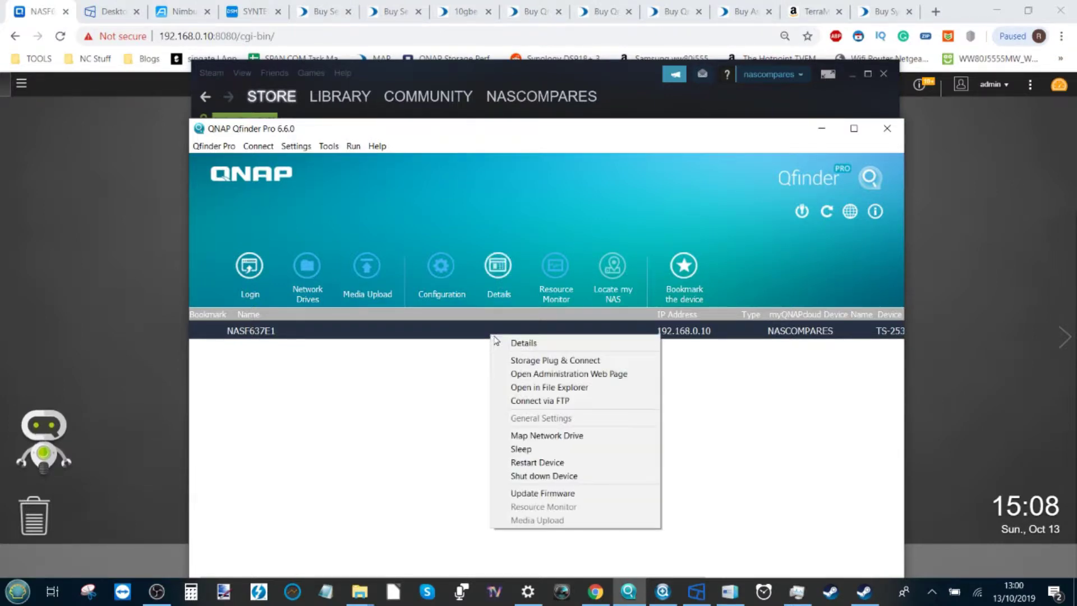
Step: Choose Map Network Drive, select the STEAM share, and launch the Windows wizard for \\NASF637E1\STEAM
click(569, 436)
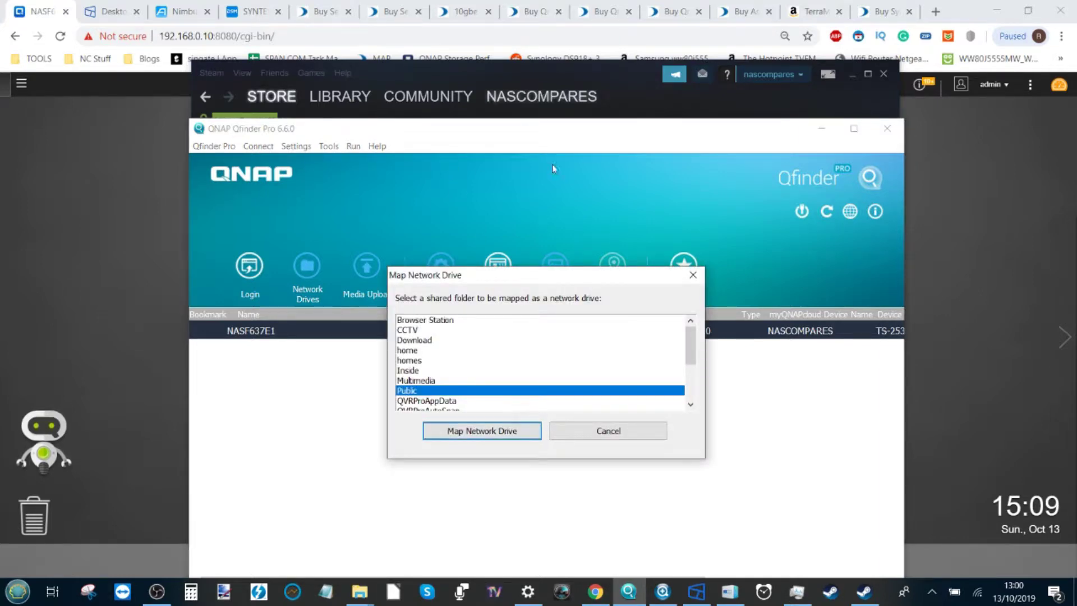
scroll(488, 348, down, 3)
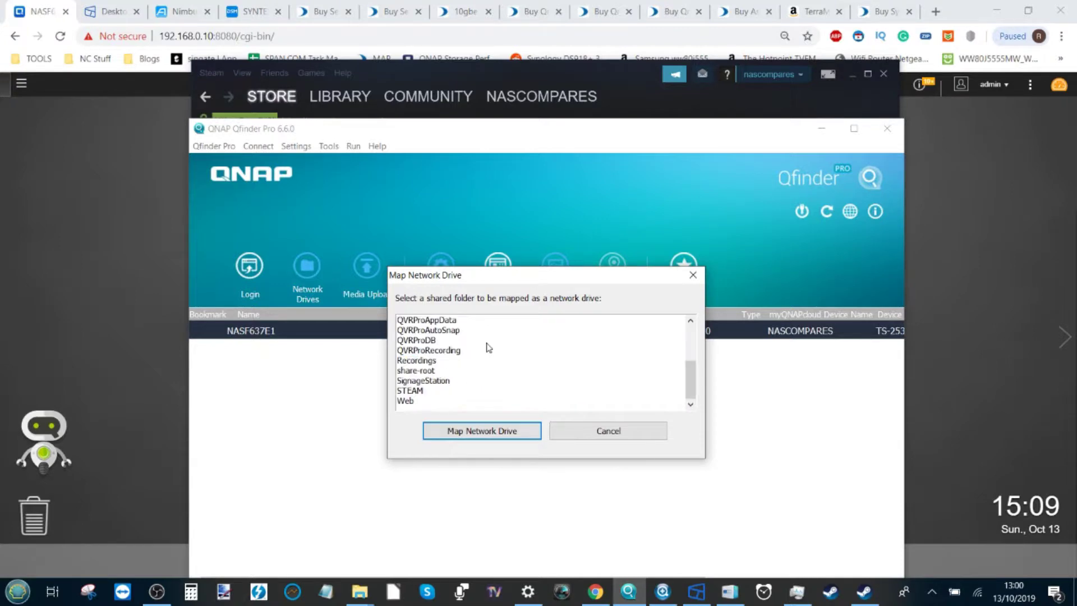
scroll(489, 348, up, 3)
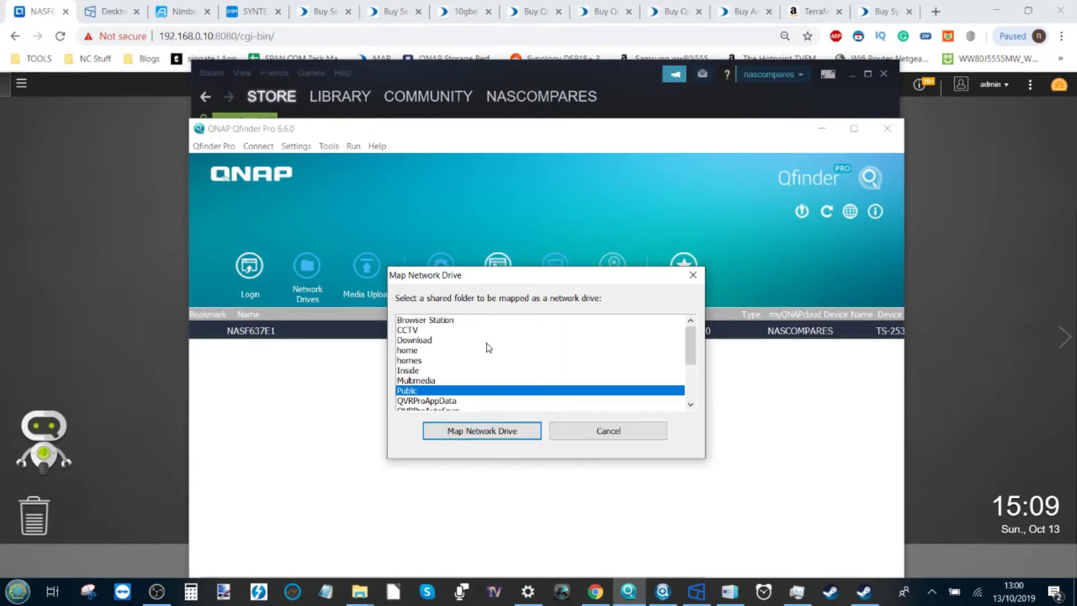
scroll(487, 348, down, 2)
scroll(488, 347, down, 3)
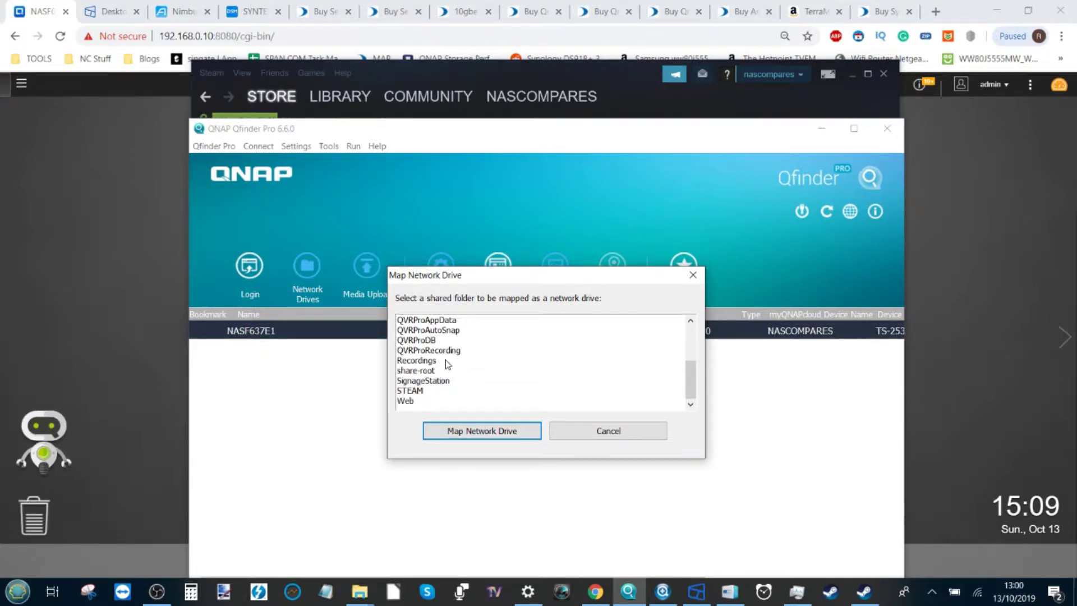
click(418, 392)
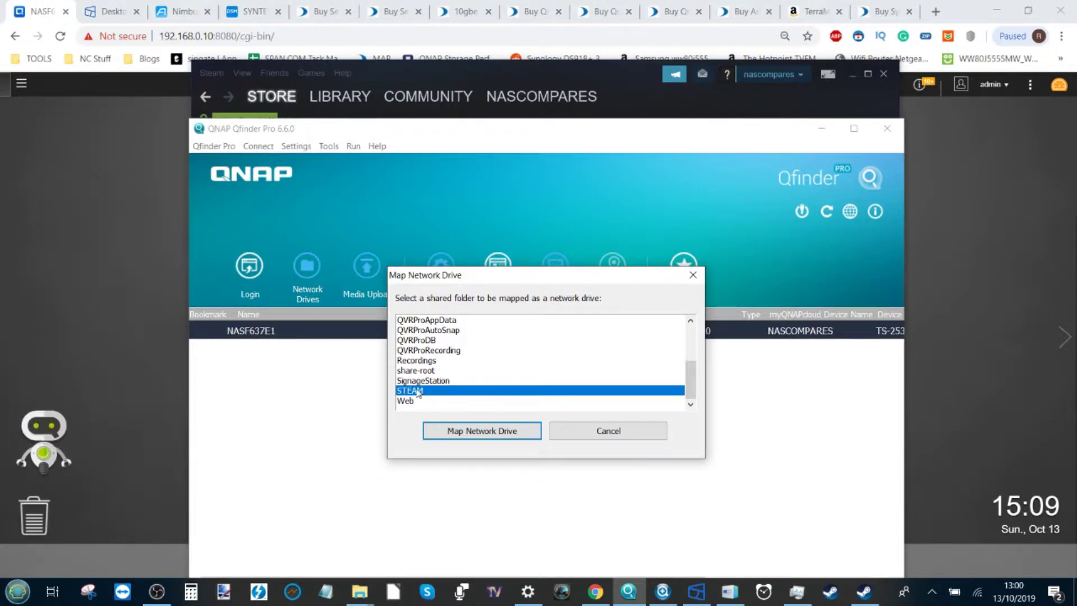
click(471, 432)
click(459, 319)
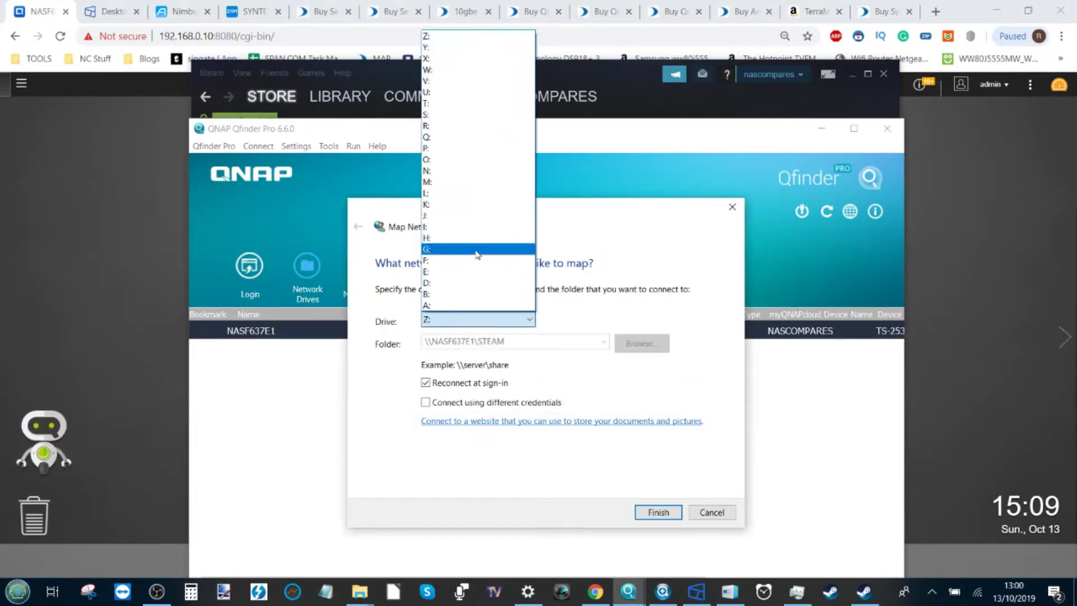
Step: Map \\NASF637E1\STEAM as drive S:, confirm it under This PC, then close Explorer
click(443, 115)
click(658, 512)
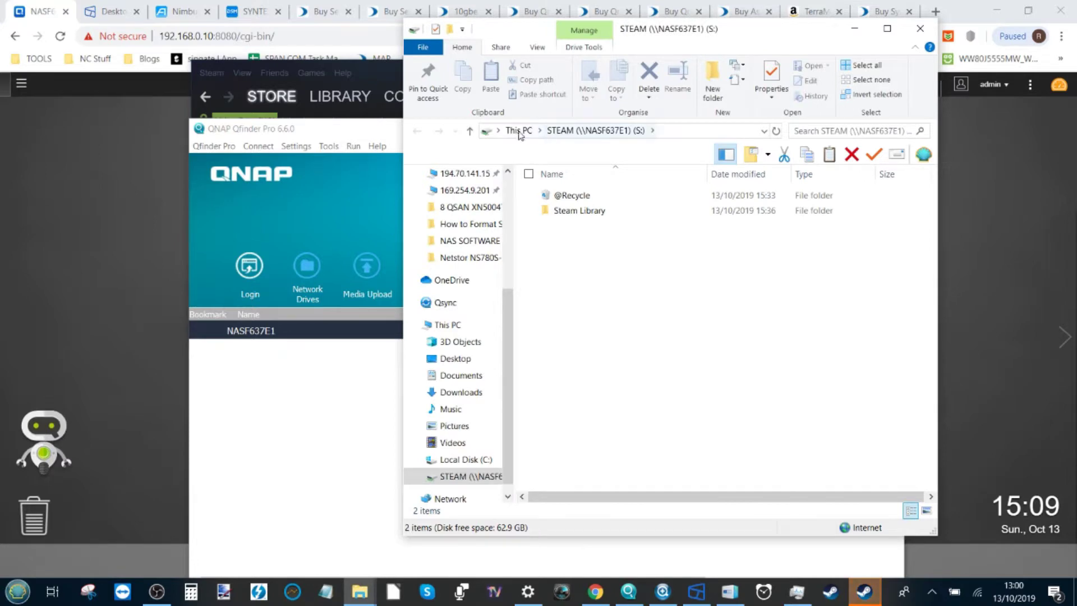
click(515, 130)
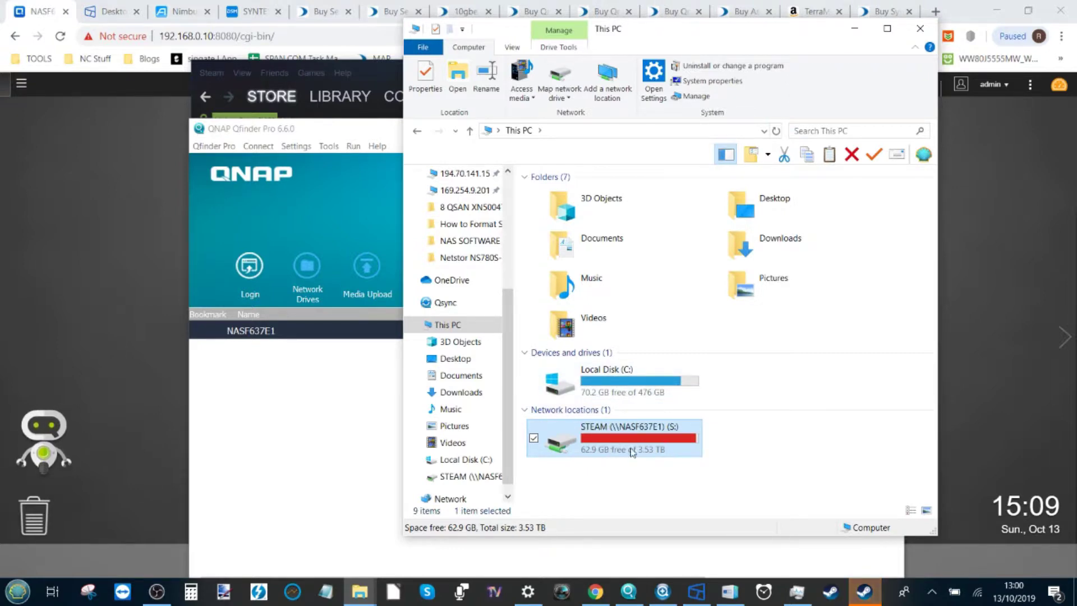
click(920, 28)
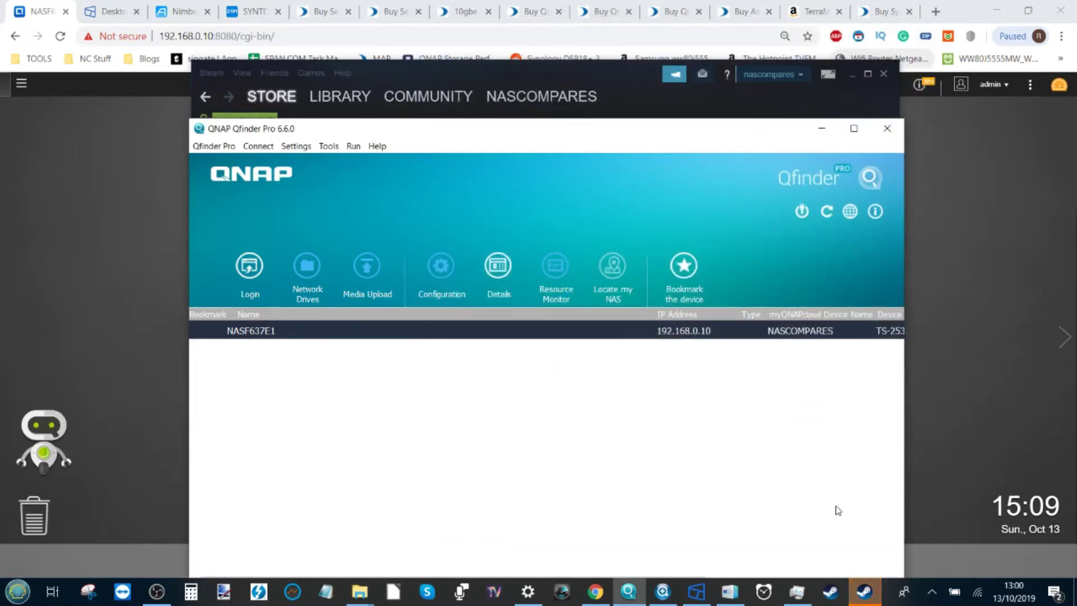
Step: Open Steam Settings > Downloads > Steam Library Folders and start adding a new library folder
click(864, 592)
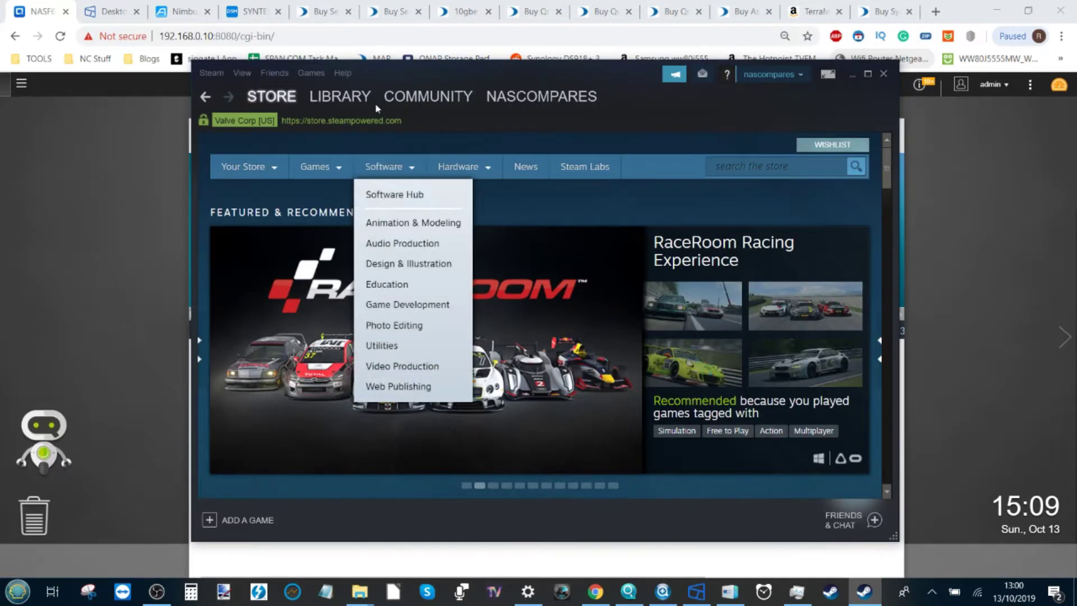
click(212, 73)
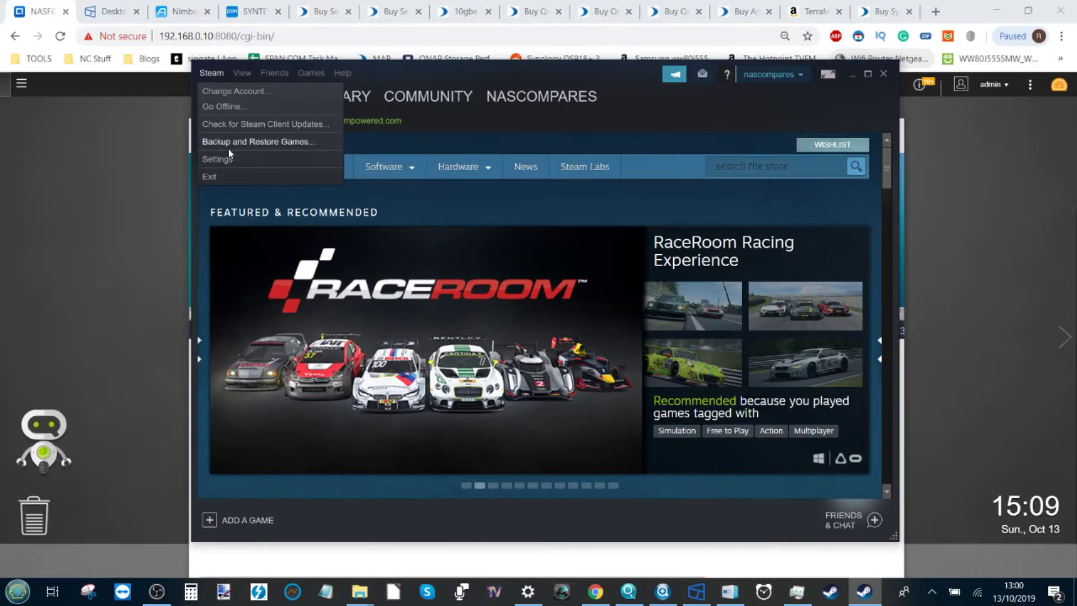
click(219, 160)
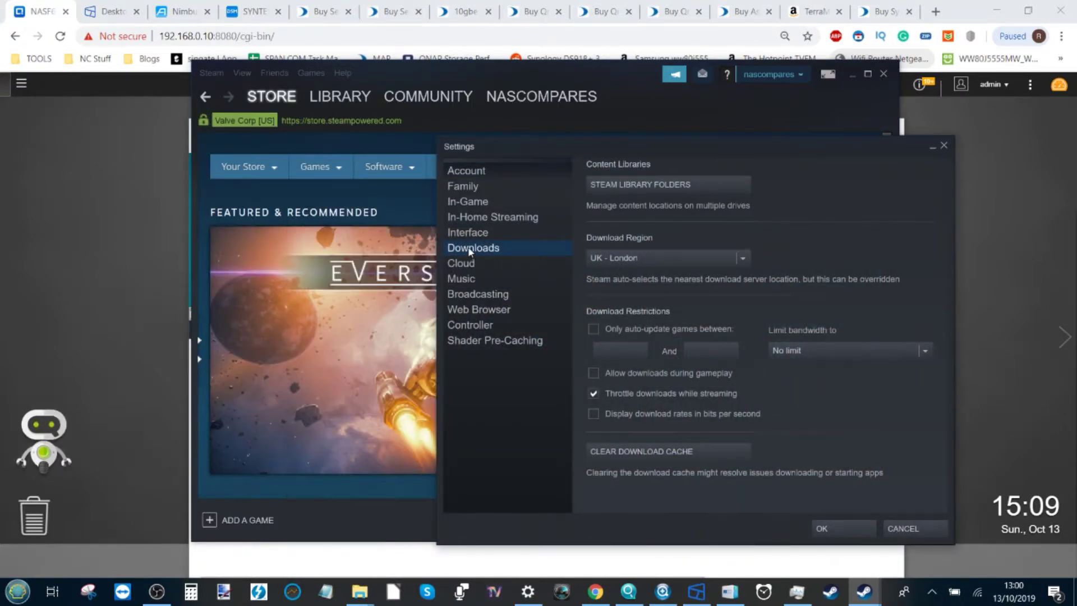
click(635, 189)
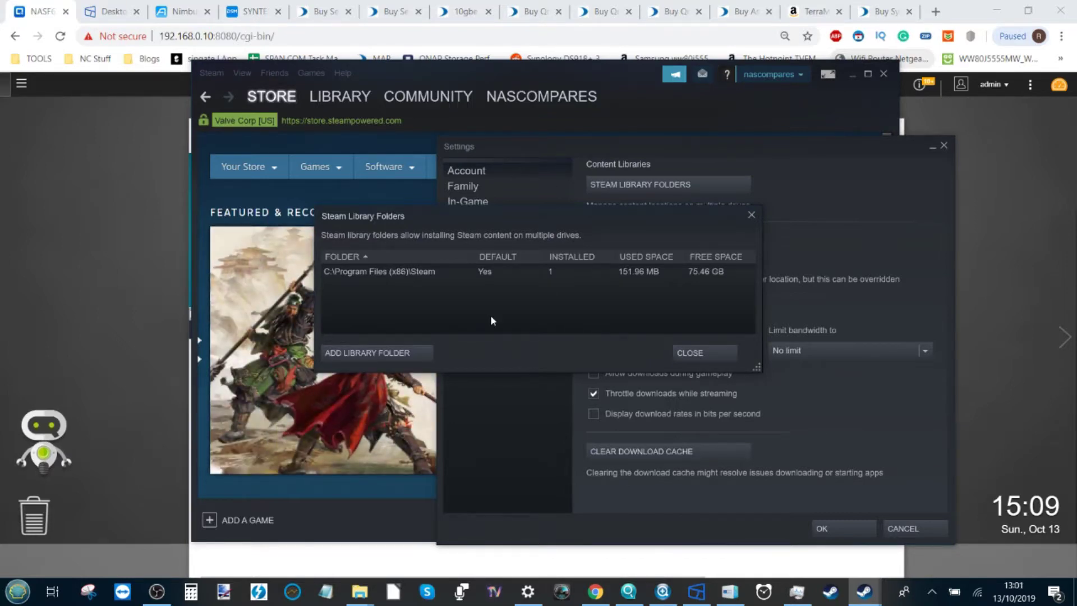
click(369, 351)
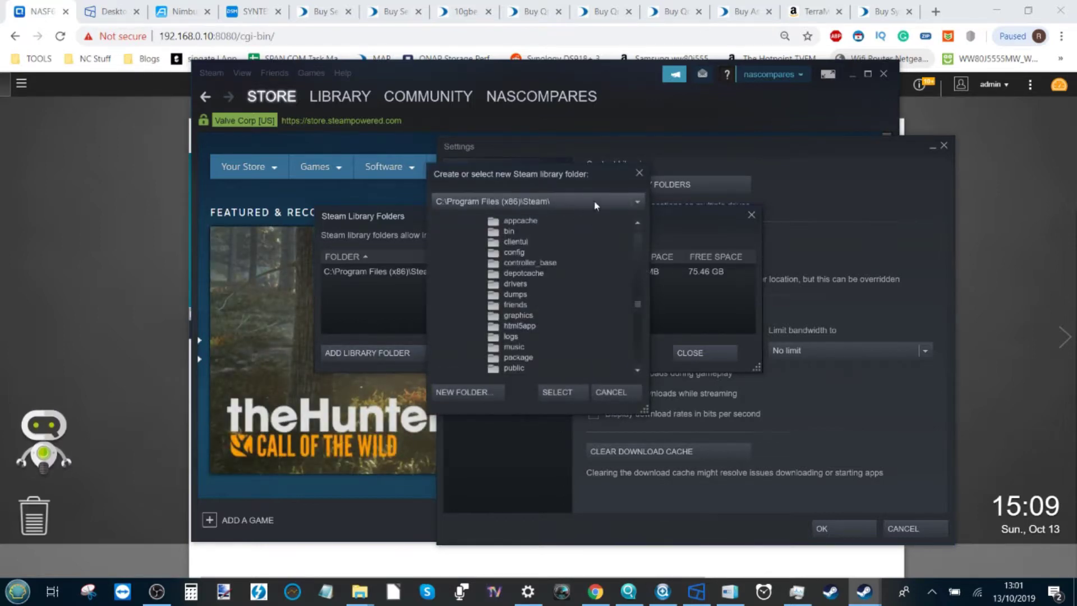
Step: Add S:\Steam Library from the S: drive as a new Steam library folder
click(640, 200)
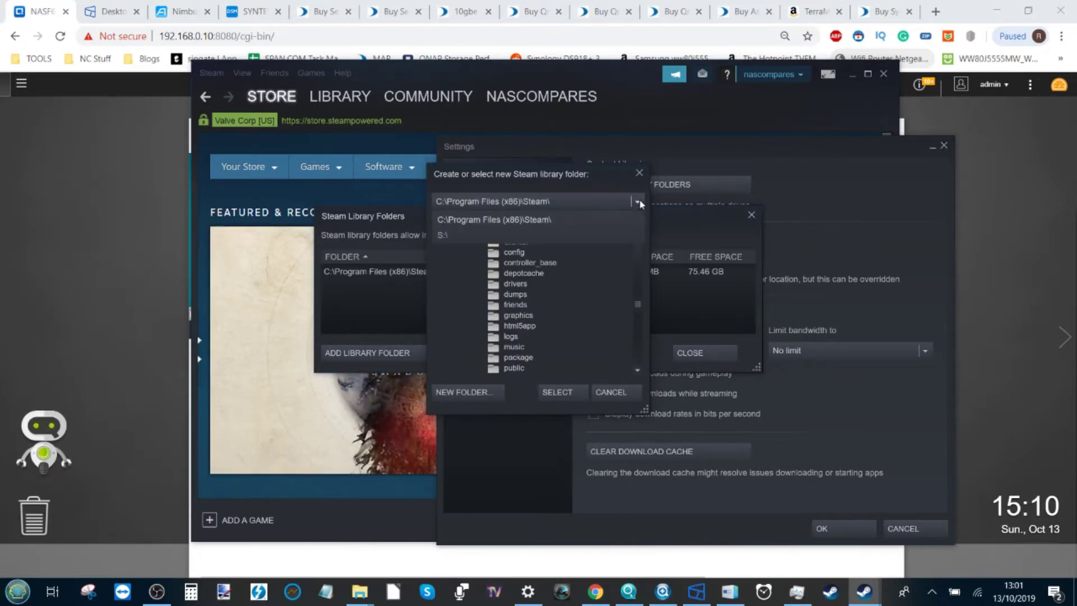
click(445, 234)
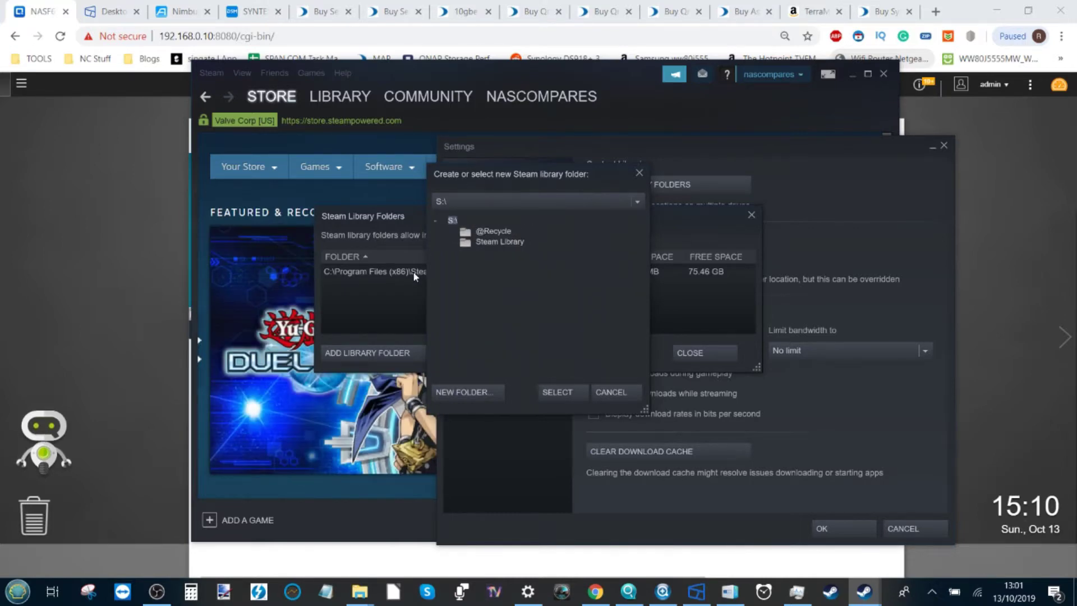
click(507, 243)
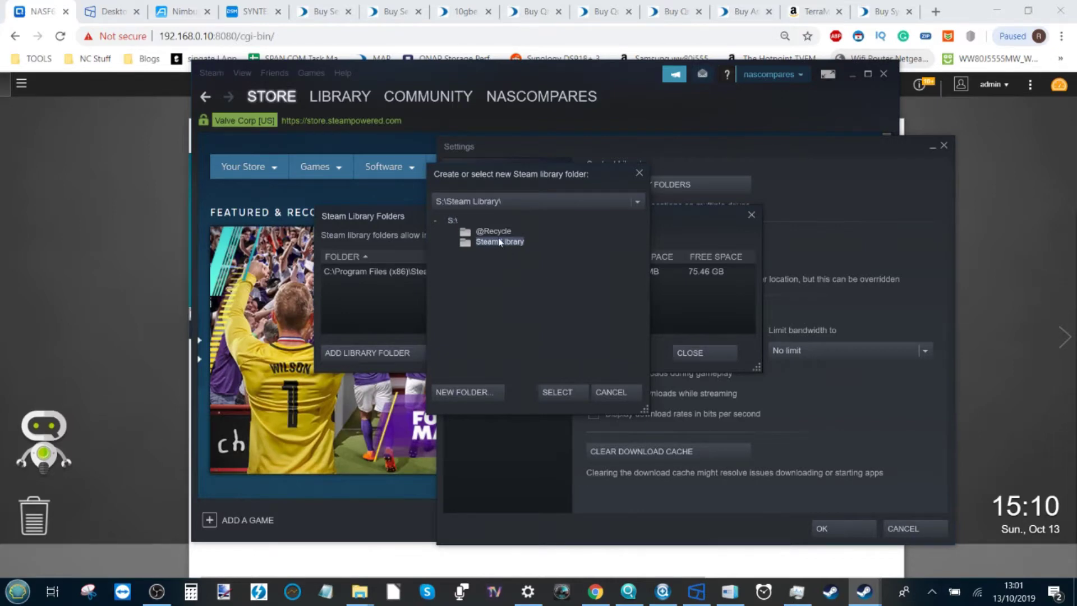
click(561, 392)
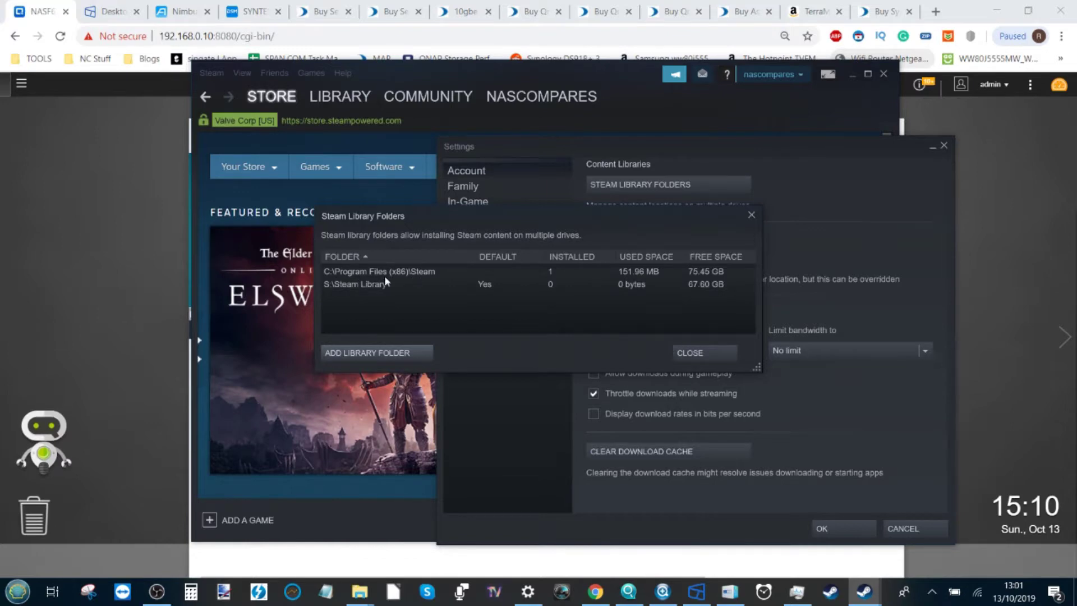
Step: Compare the S:\Steam Library and C: library entries and check the C: folder's options
click(474, 282)
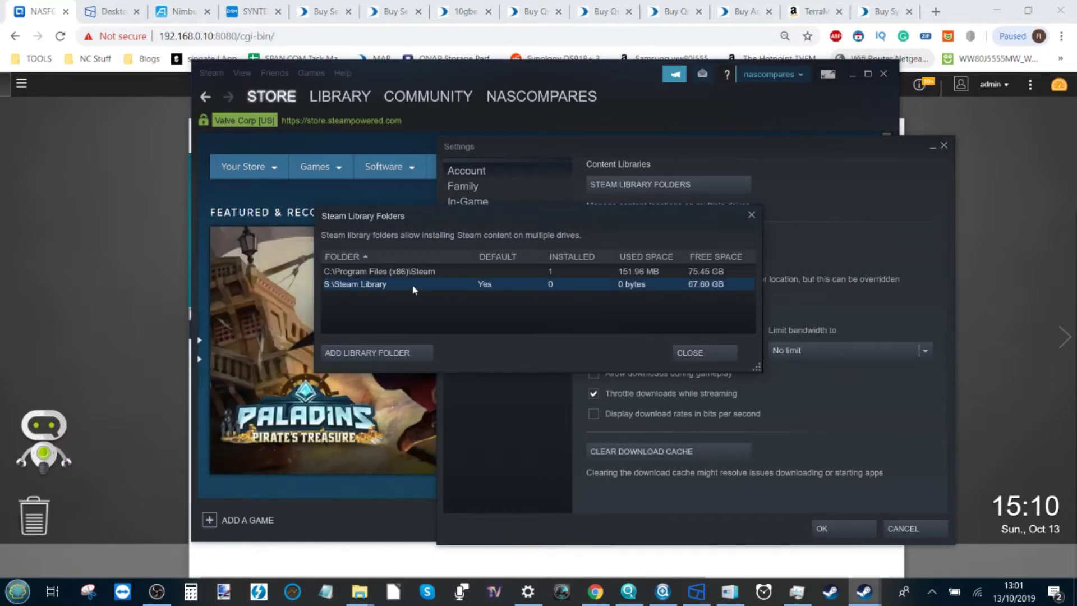
click(492, 272)
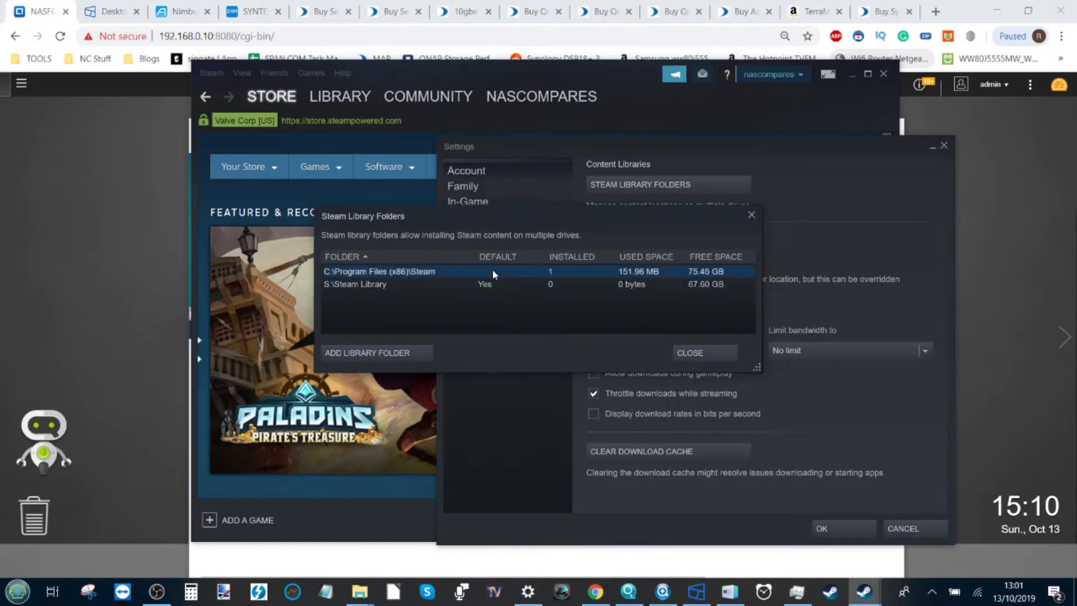
click(491, 285)
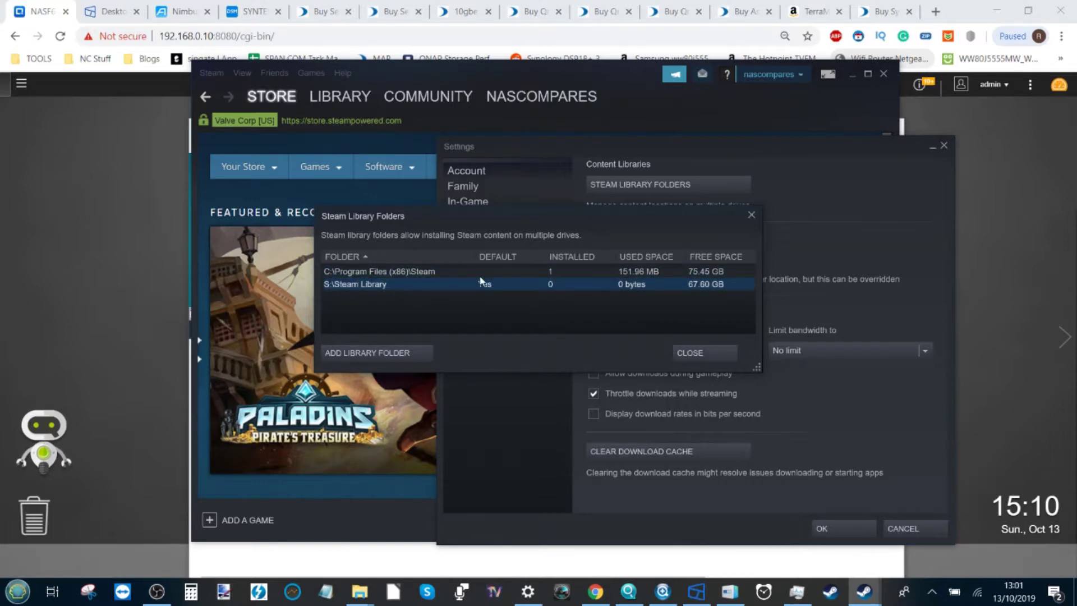
right_click(500, 270)
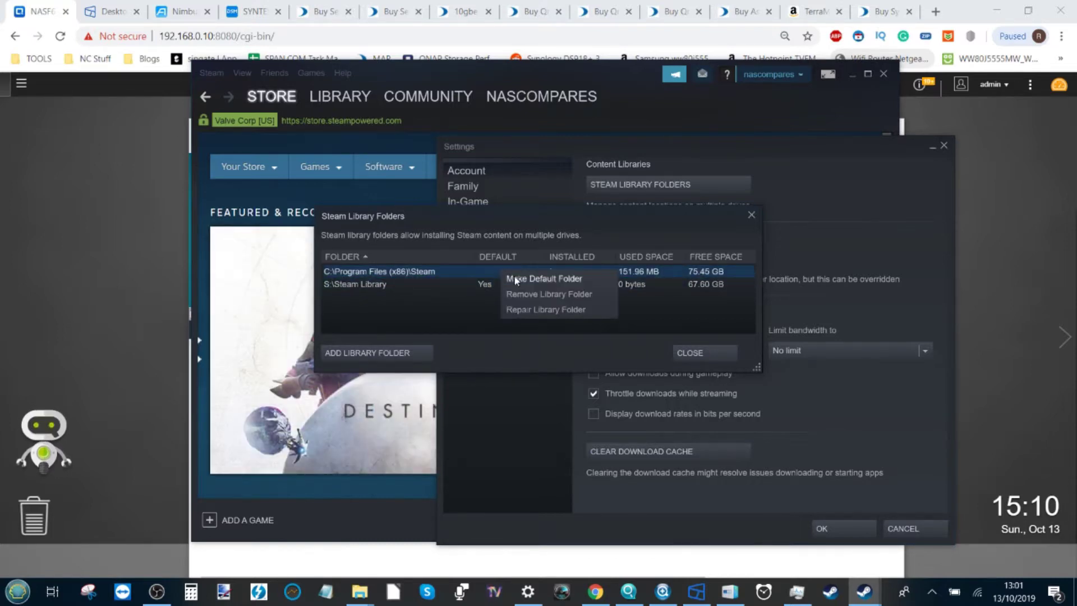
click(472, 300)
Step: Close the library folders list and Steam settings, then browse the Store page
click(693, 352)
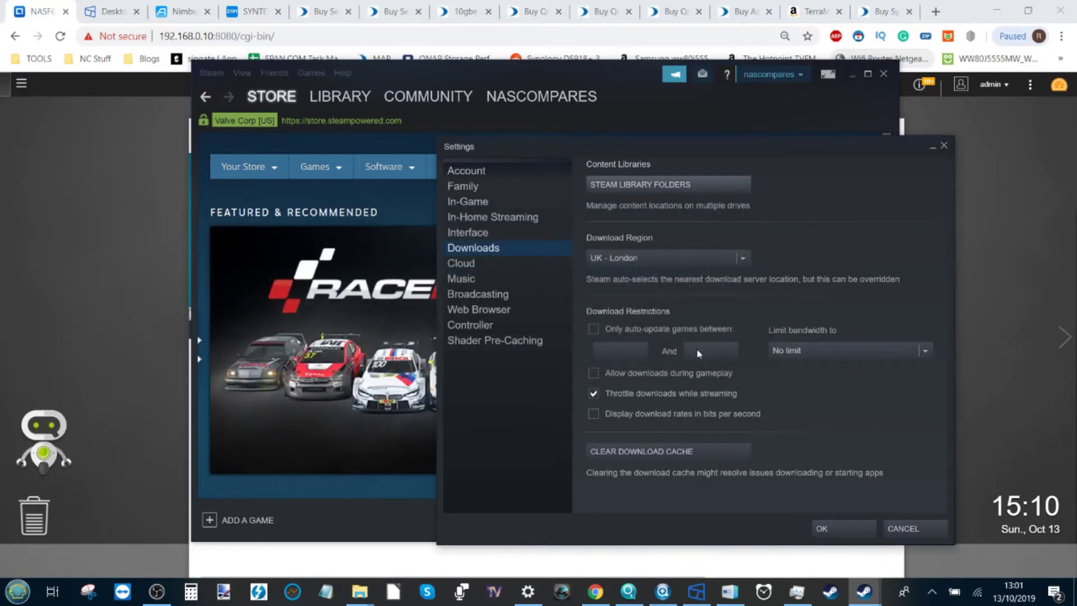
click(944, 146)
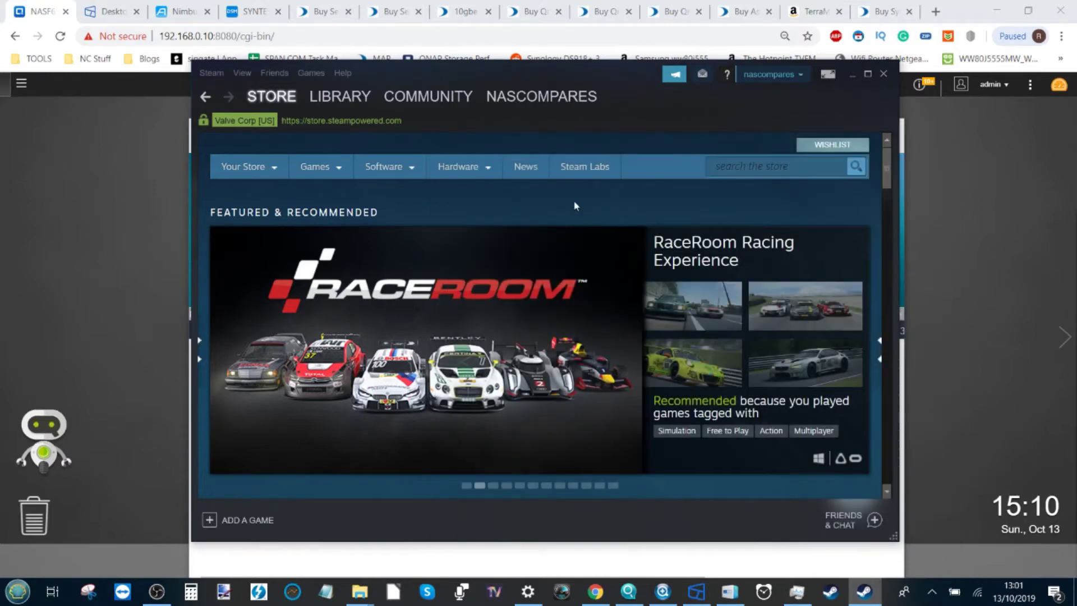
scroll(574, 206, down, 10)
scroll(575, 205, up, 9)
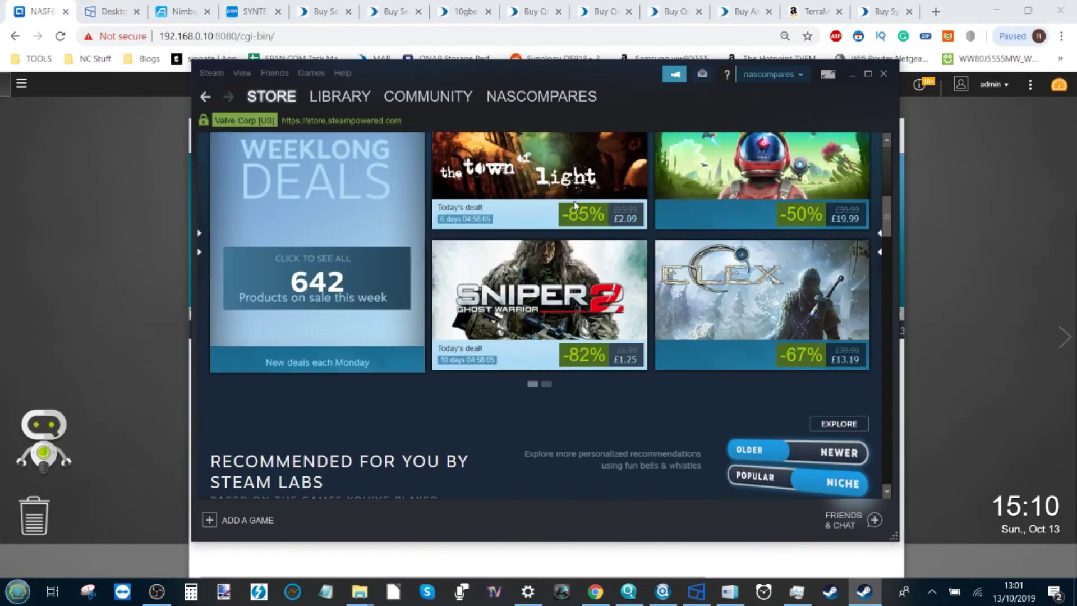
scroll(574, 206, up, 1)
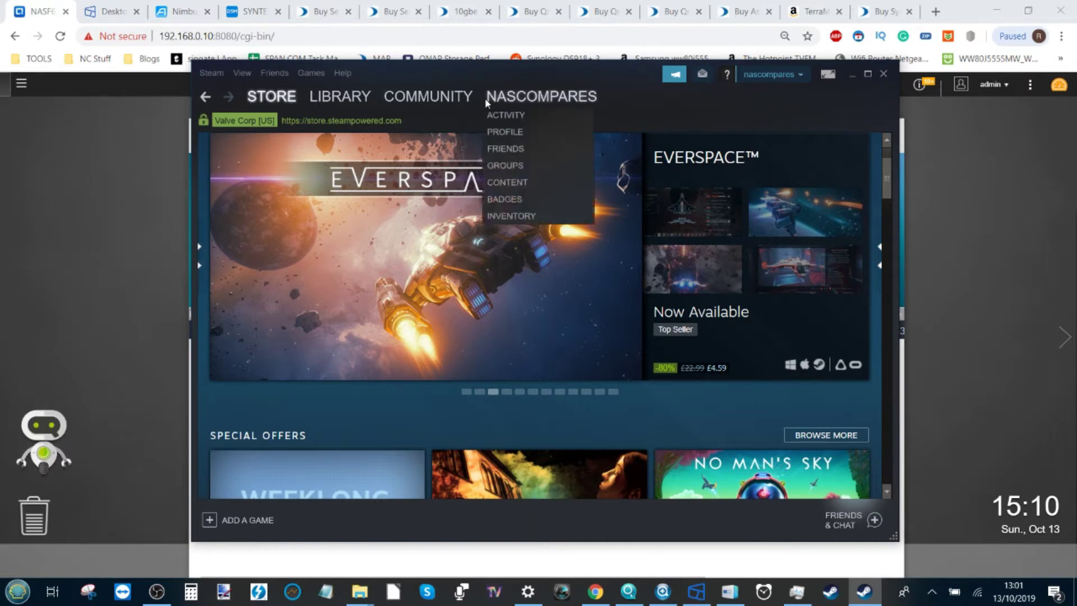
scroll(567, 202, down, 10)
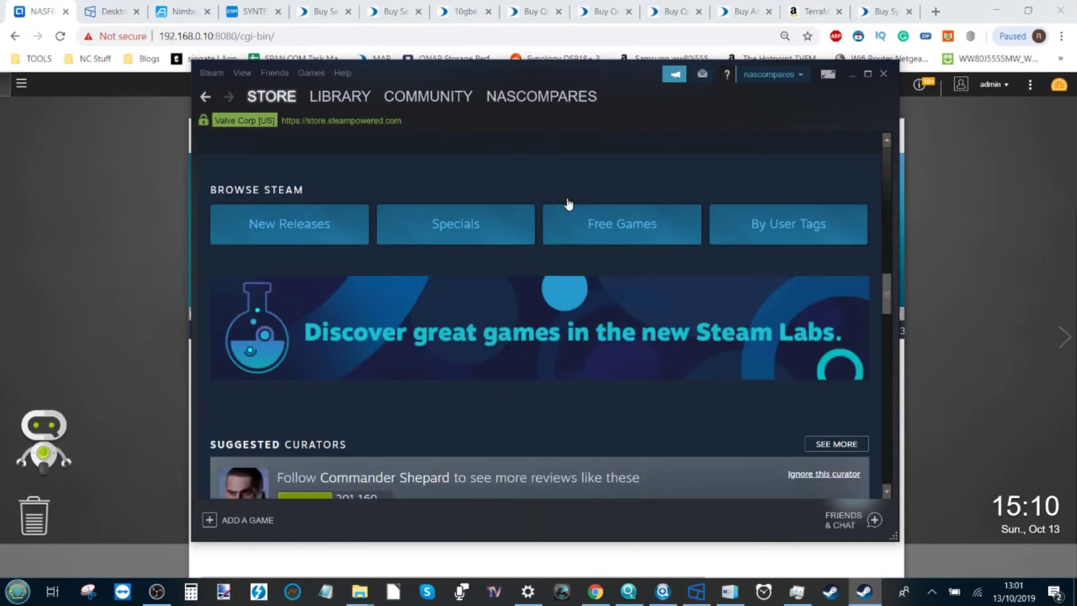
scroll(567, 199, up, 8)
scroll(567, 199, down, 3)
scroll(567, 203, down, 1)
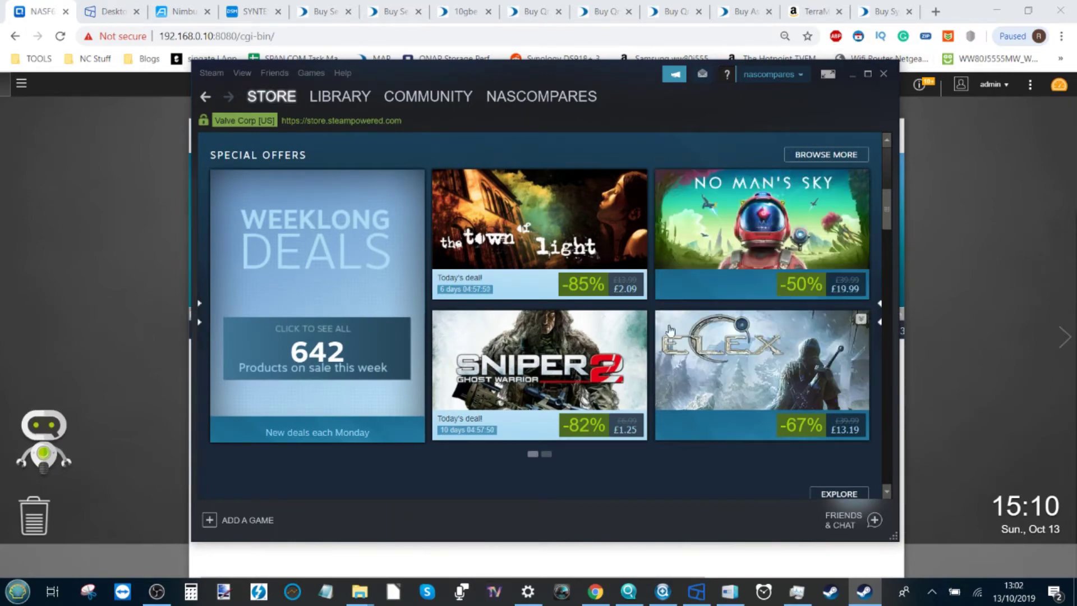
scroll(703, 280, up, 5)
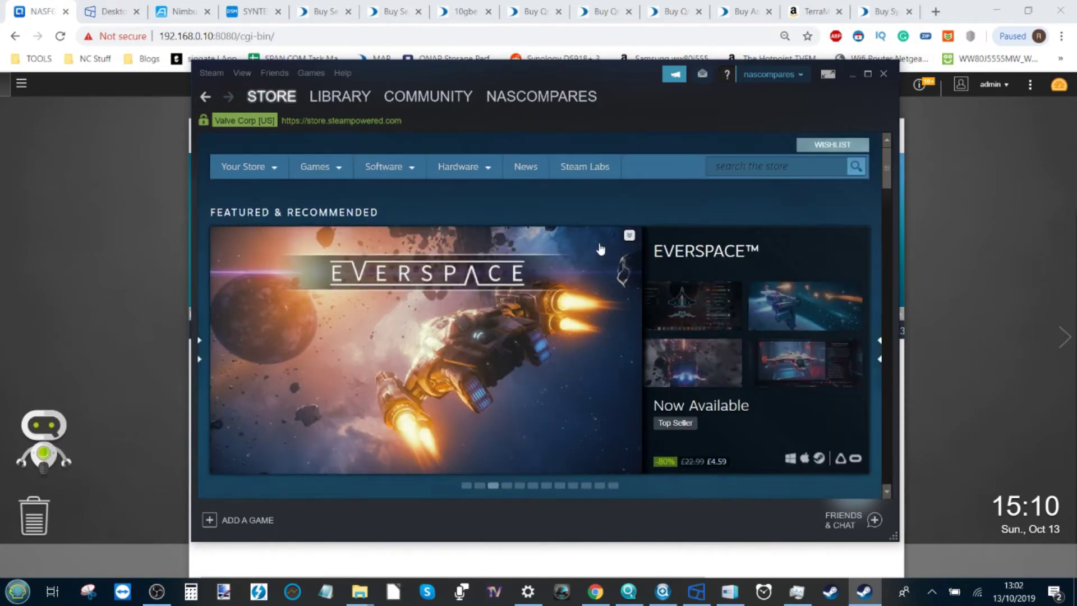
Step: Switch to the browser and show the SPAN.com QNA-T310G1T adapter product page
click(145, 69)
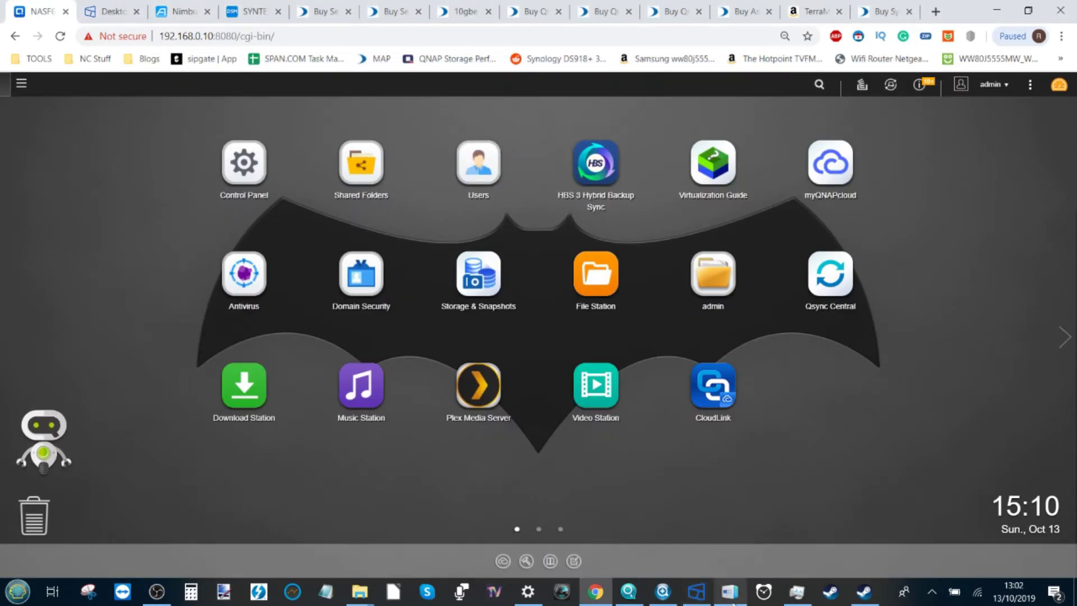
mouse_move(730, 595)
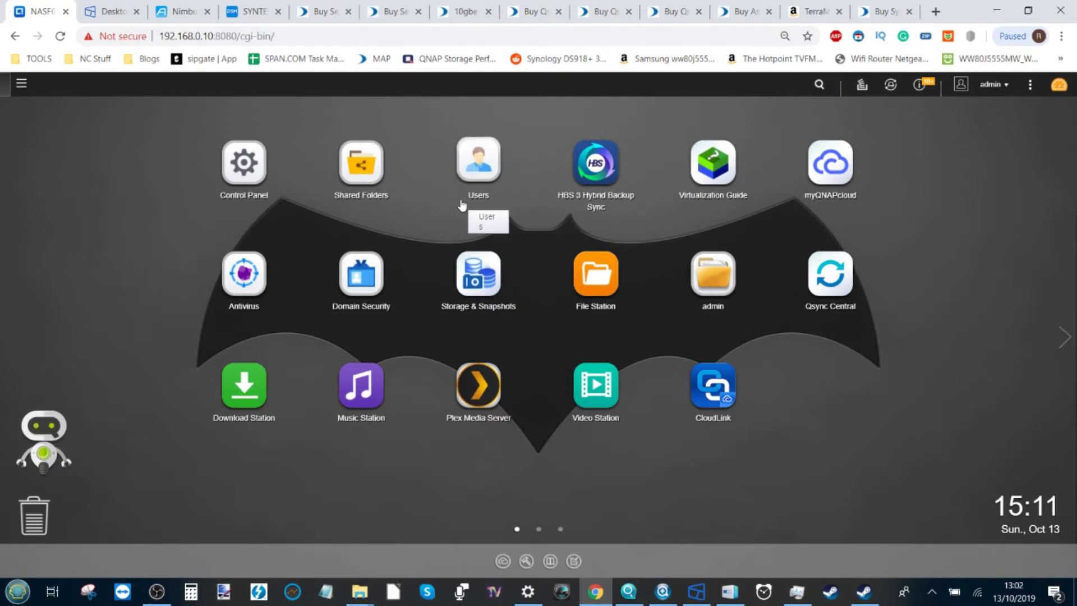
click(665, 11)
click(619, 6)
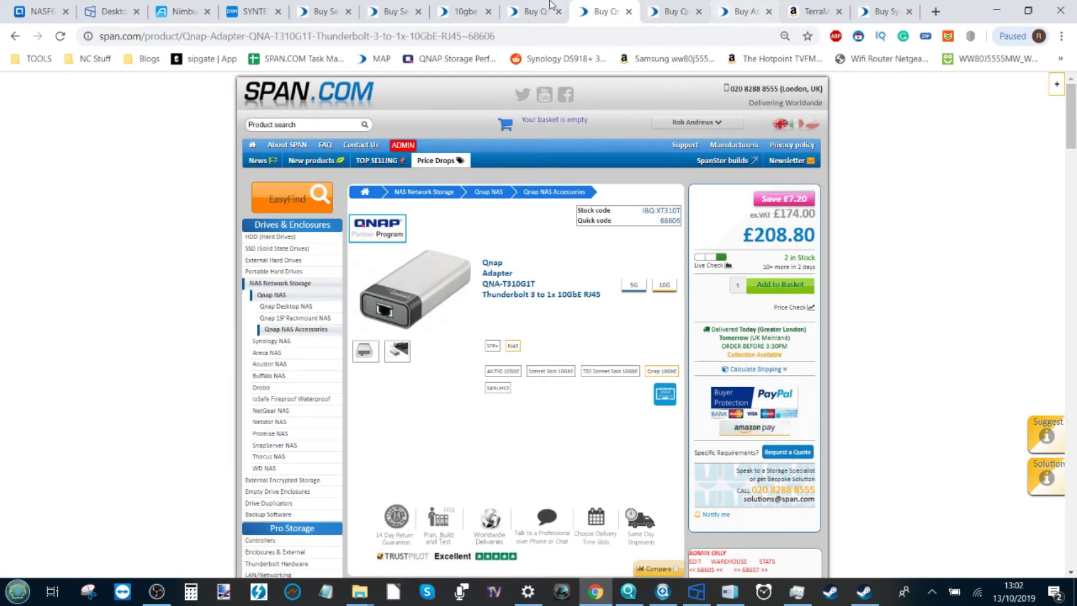
click(529, 7)
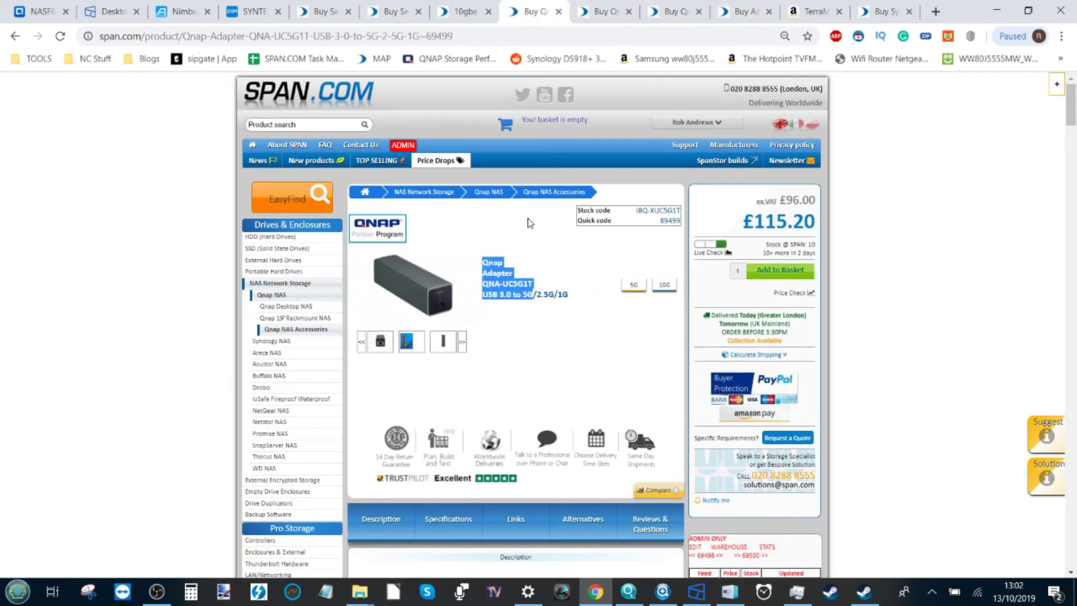
click(508, 283)
key(ctrl+Tab)
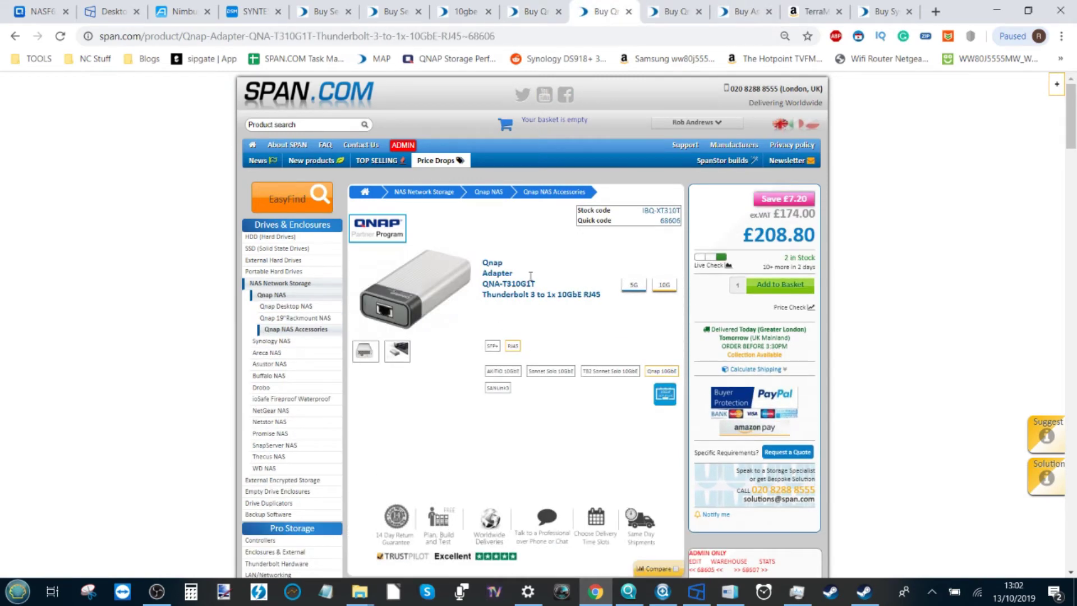
click(634, 285)
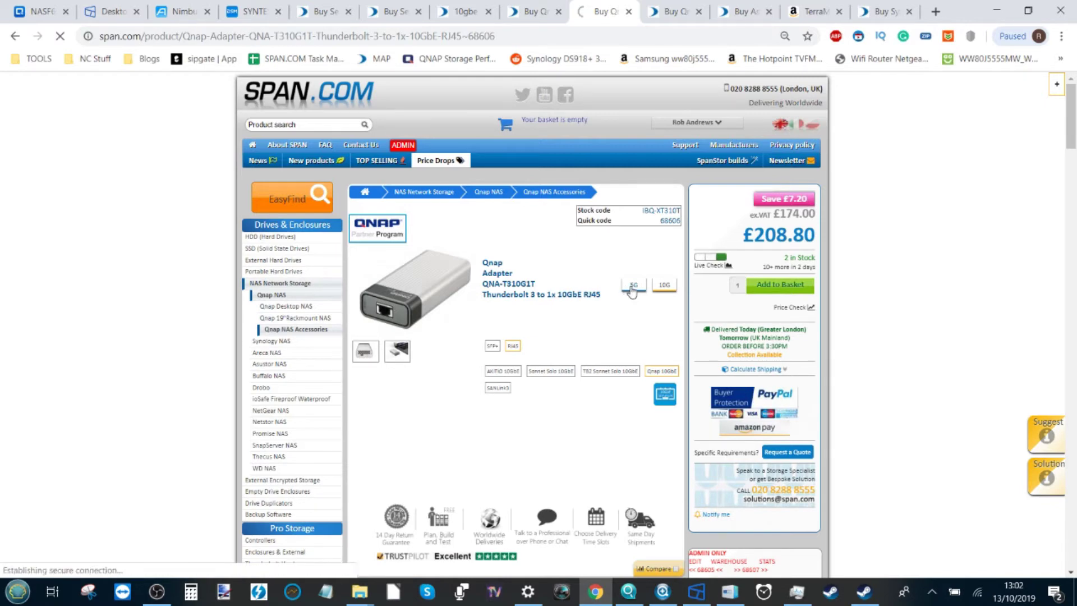
click(668, 11)
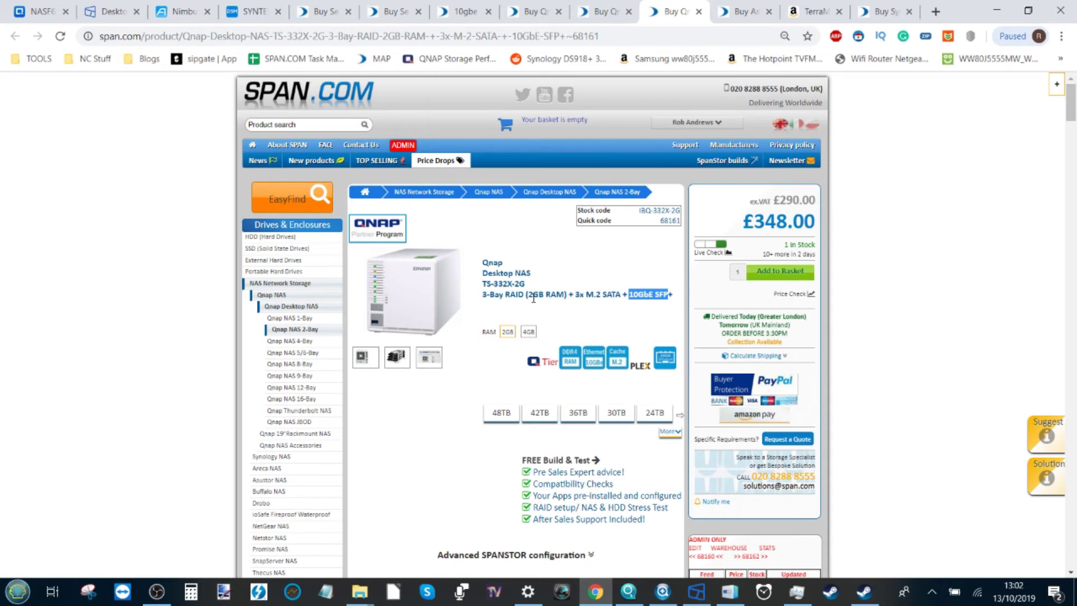
click(752, 7)
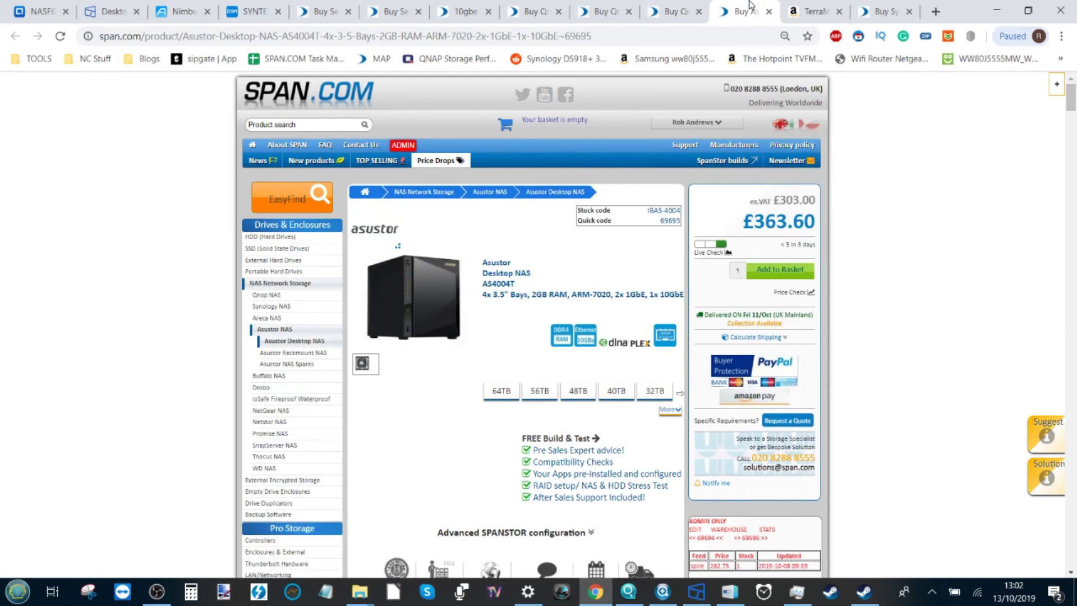
click(673, 11)
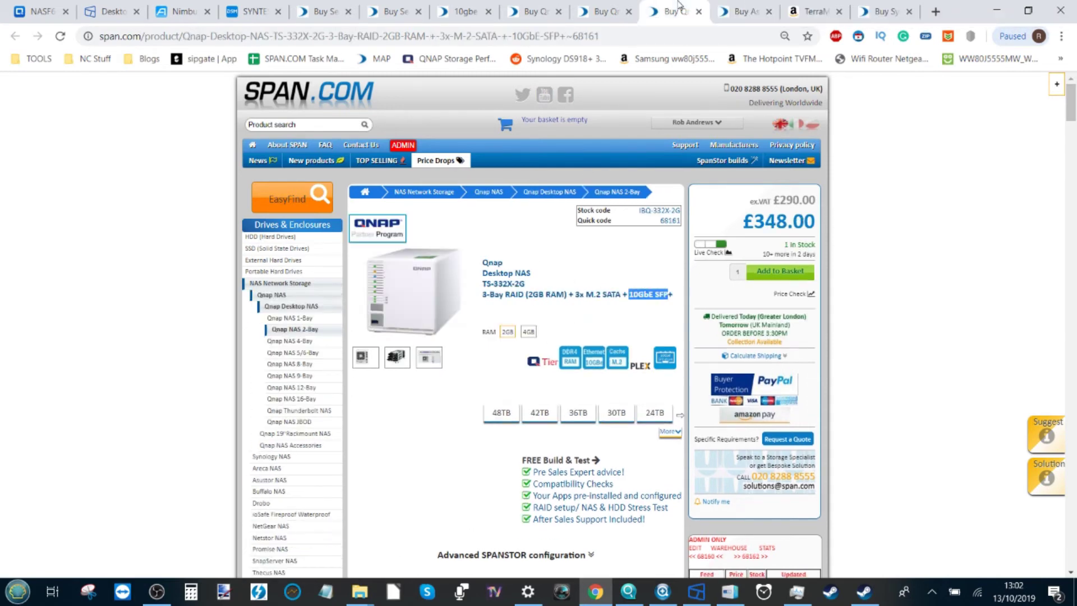
click(46, 6)
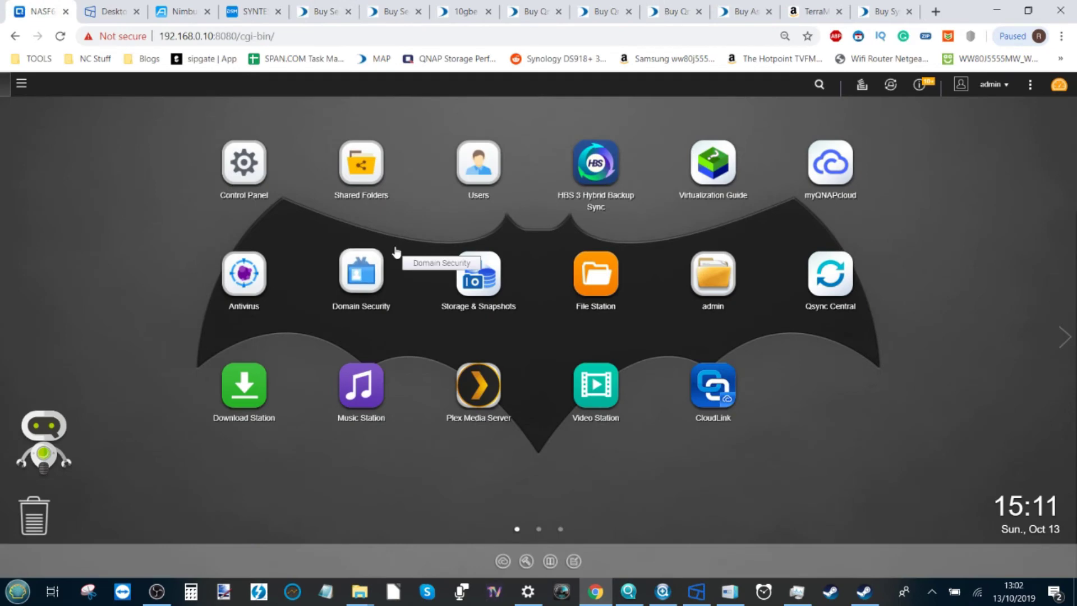
Step: Bring the Steam Store window back, then switch to OBS Studio and minimize it
click(864, 592)
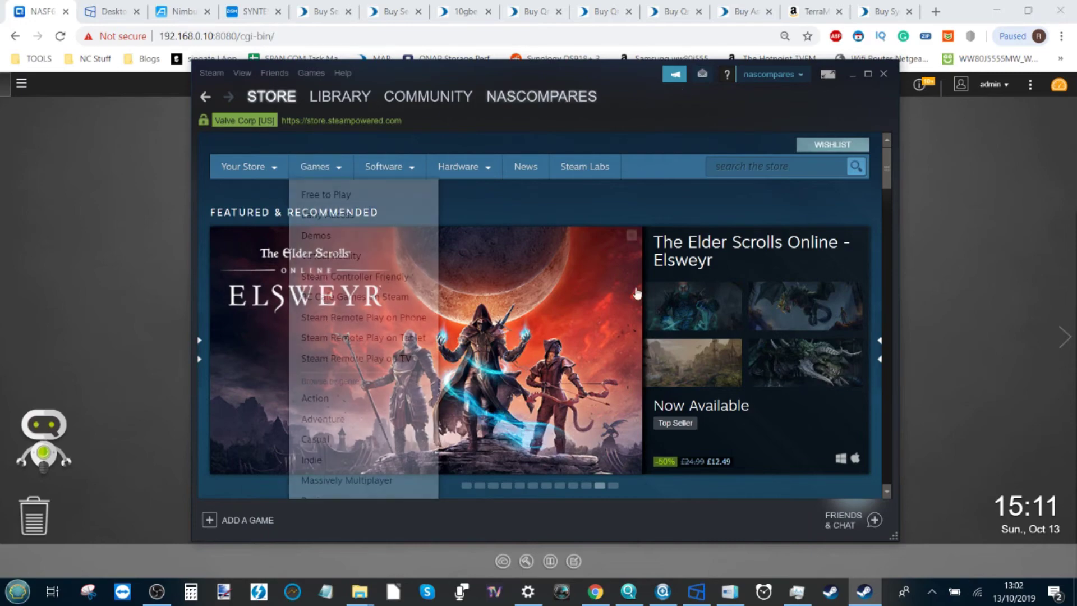
click(156, 591)
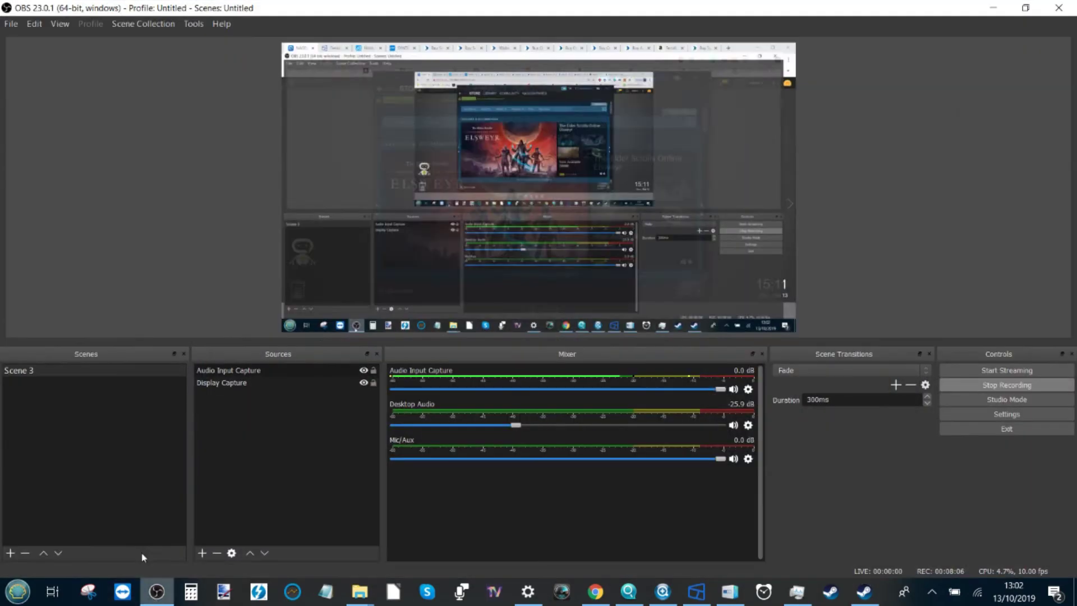
click(996, 10)
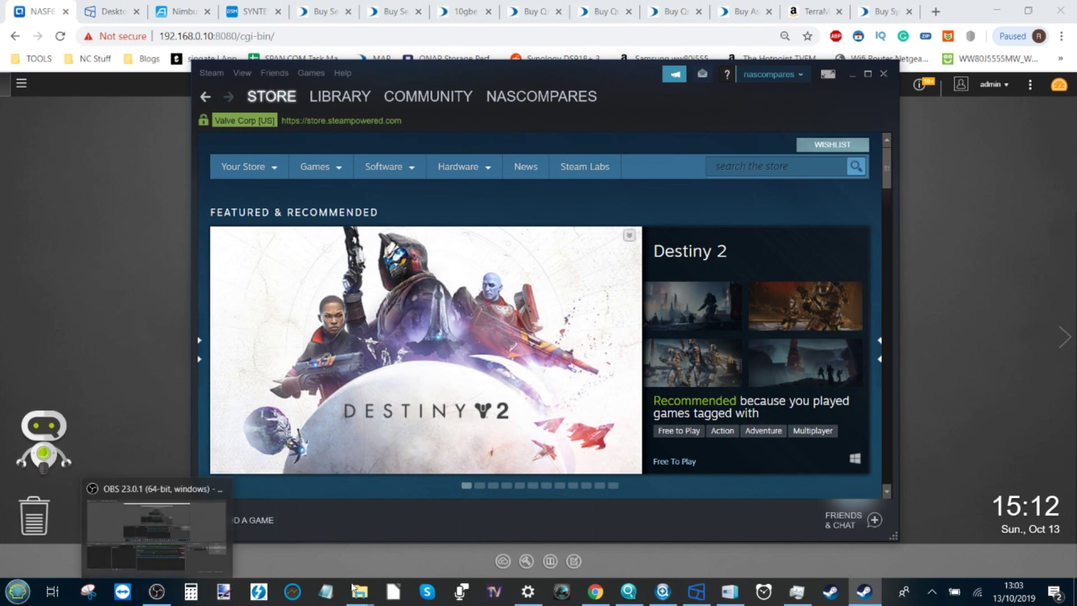
Step: Keep the Steam Store window, featuring Destiny 2, in view over the QNAP desktop
mouse_move(657, 354)
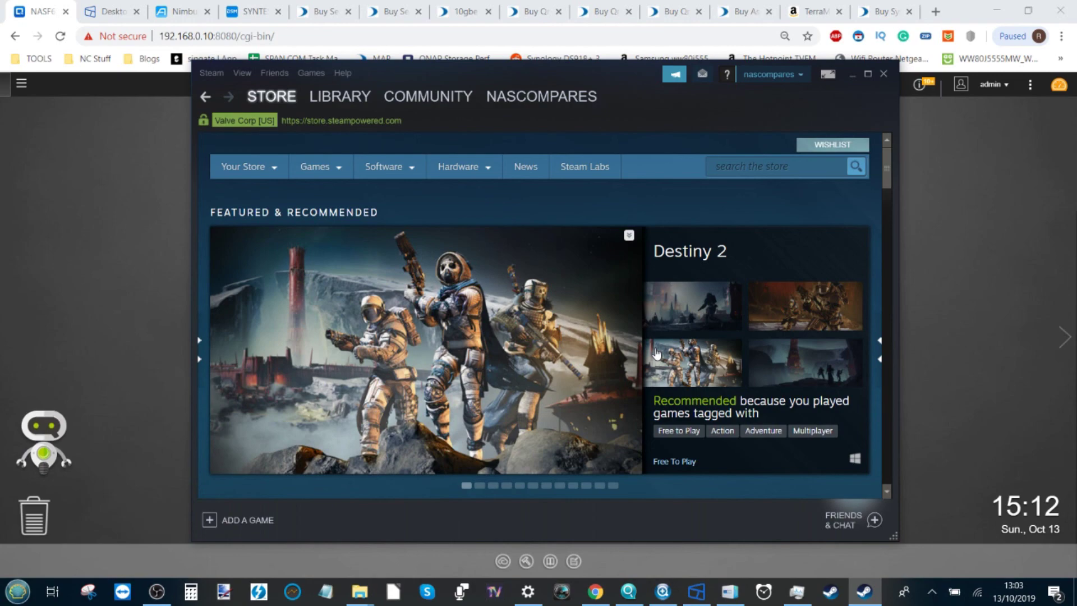